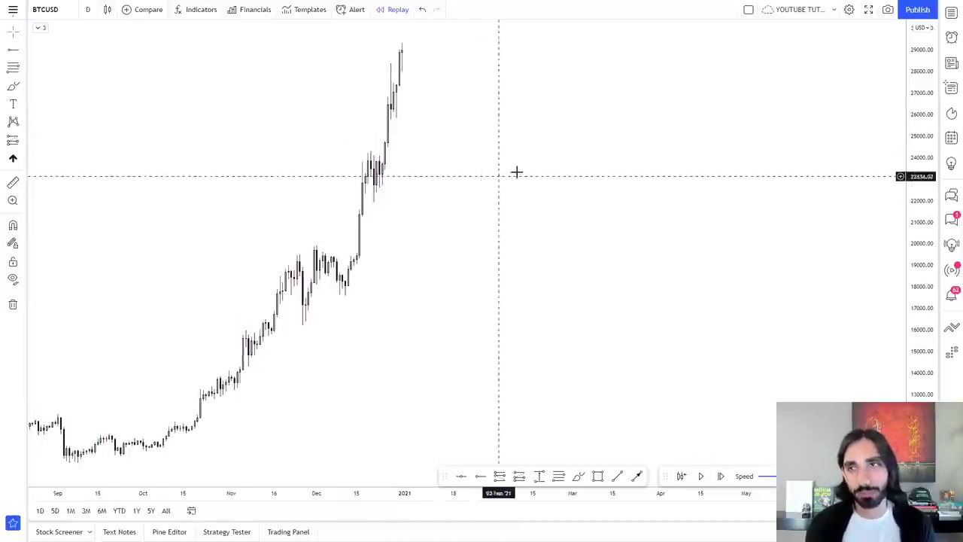
Step: Place horizontal levels at about 30,080 and 40,083 on the BTCUSD replay chart
{"action": "left_click_drag", "start_coordinate": [516, 173], "coordinate": [424, 251]}
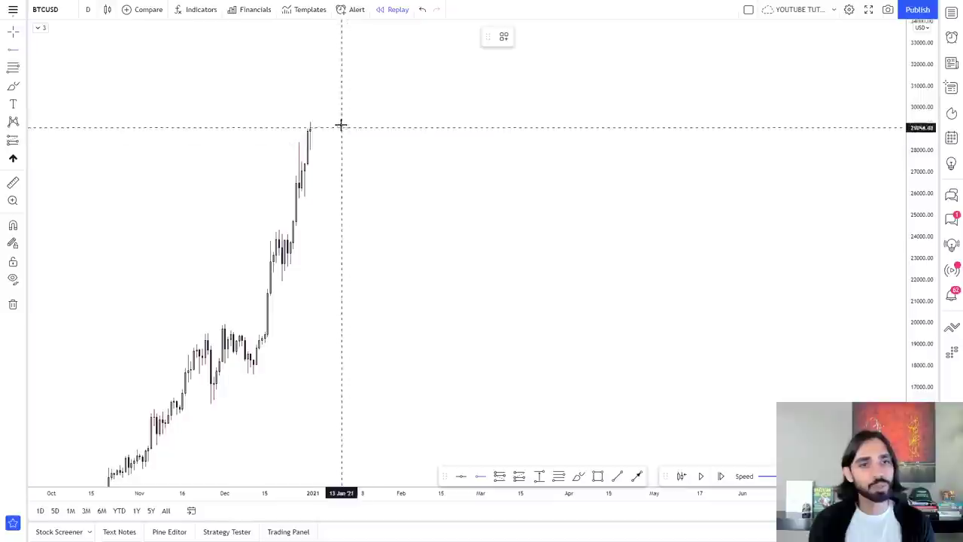
{"action": "left_click", "coordinate": [308, 106]}
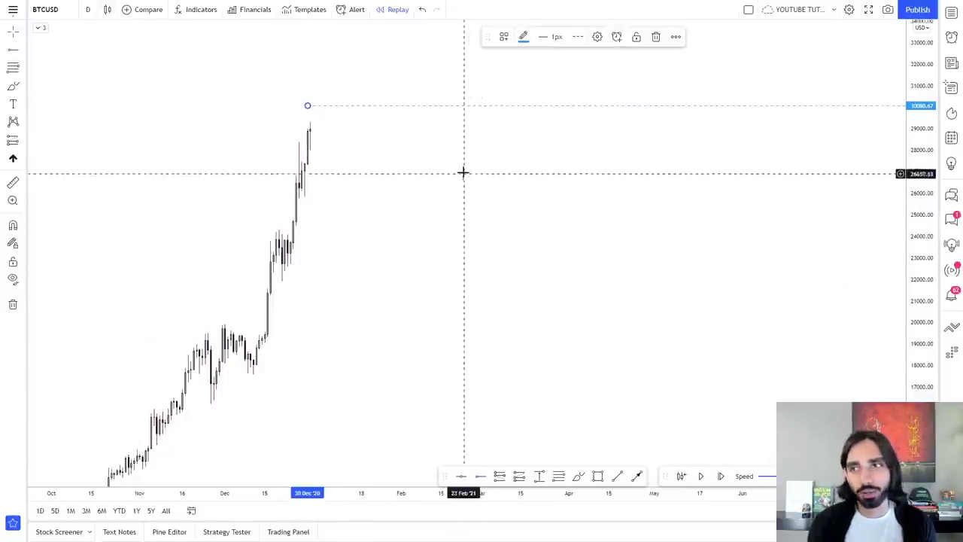
{"action": "left_click_drag", "start_coordinate": [717, 246], "coordinate": [716, 424]}
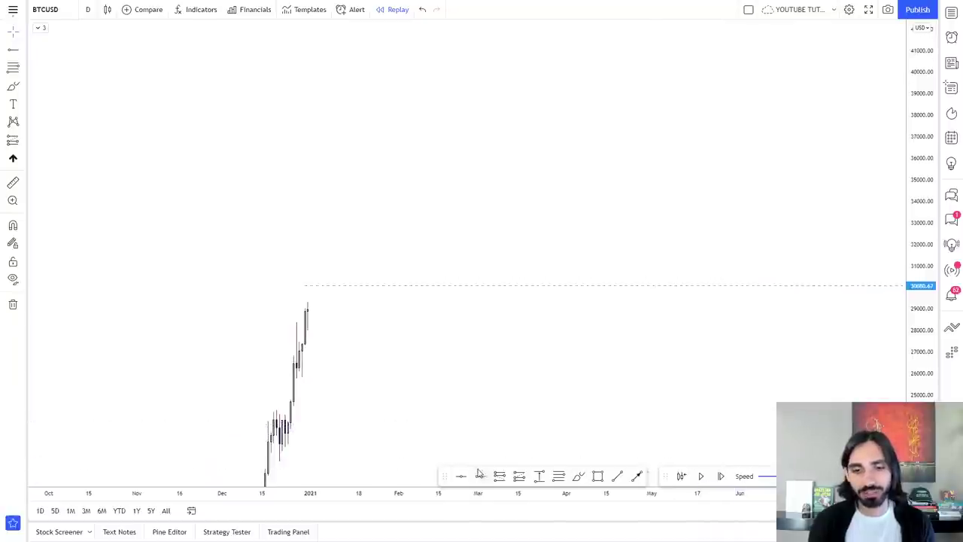
{"action": "left_click", "coordinate": [359, 70]}
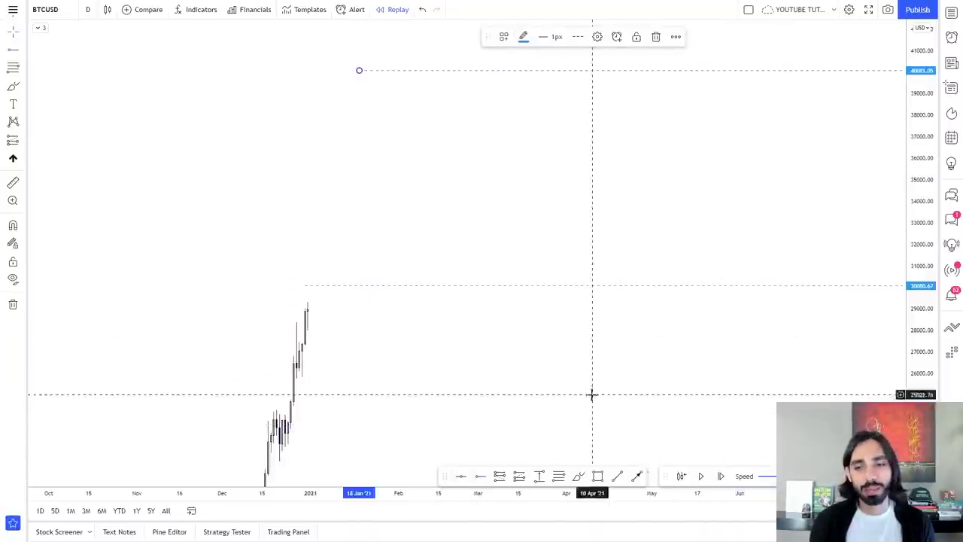
Step: Step the replay forward until candles climb to roughly 41,000, selecting the Brush tool
{"action": "left_click", "coordinate": [721, 476]}
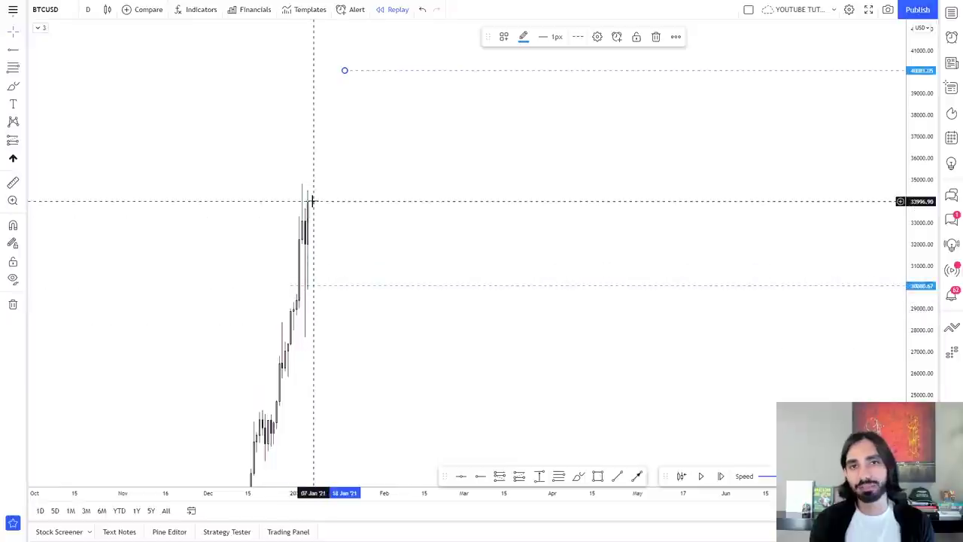
{"action": "left_click", "coordinate": [12, 85]}
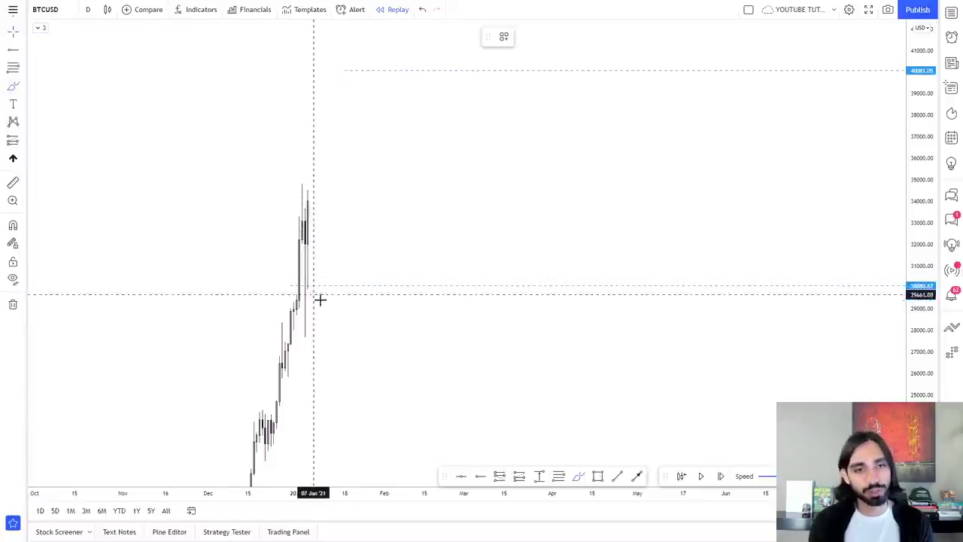
{"action": "left_click", "coordinate": [720, 477]}
{"action": "left_click", "coordinate": [720, 476]}
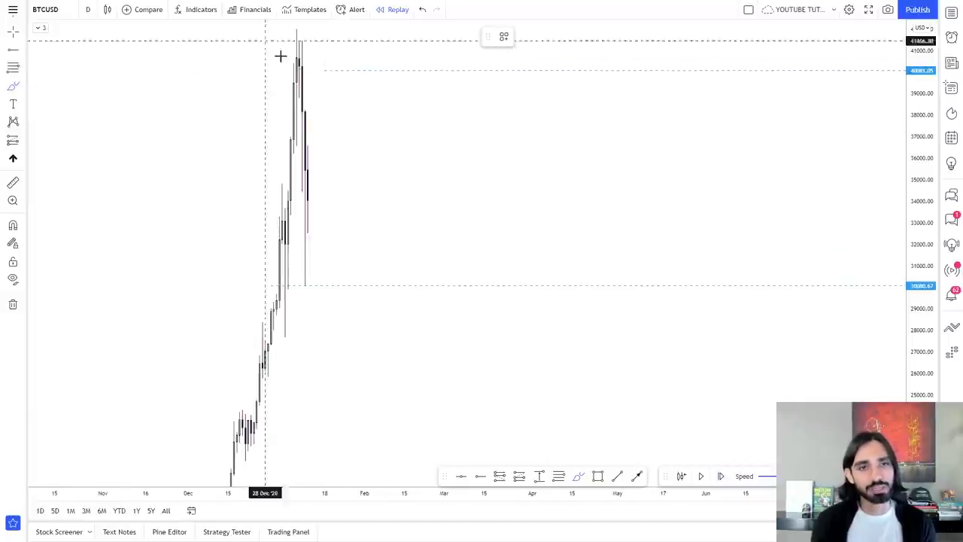
Step: Circle the 40,000 peak and 30,000 bounce in green, then replay forward past 50,000
{"action": "mouse_move", "coordinate": [274, 71]}
{"action": "left_mouse_down"}
{"action": "mouse_move", "coordinate": [353, 71]}
{"action": "mouse_move", "coordinate": [271, 62]}
{"action": "mouse_move", "coordinate": [278, 73]}
{"action": "left_mouse_up"}
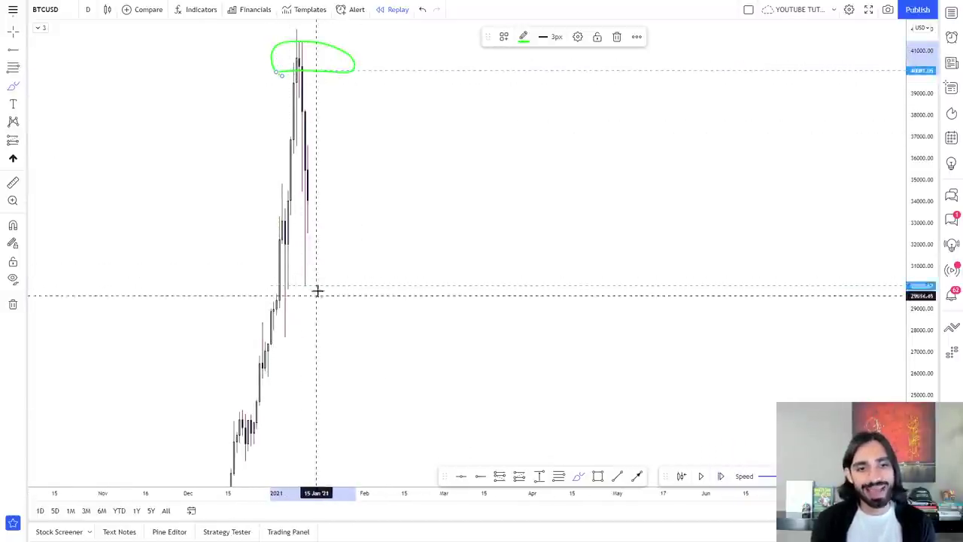
{"action": "left_click_drag", "start_coordinate": [314, 280], "coordinate": [302, 277]}
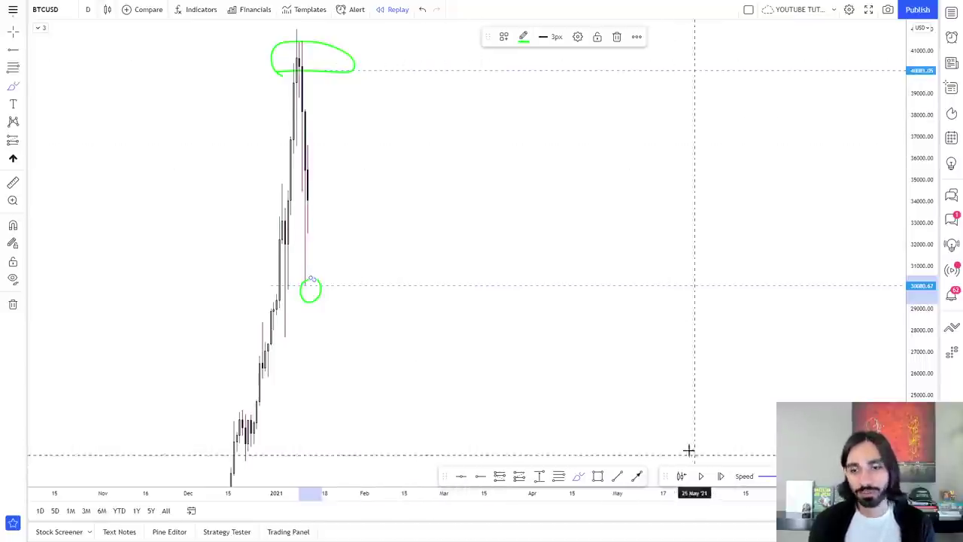
{"action": "key", "text": "shift+Right"}
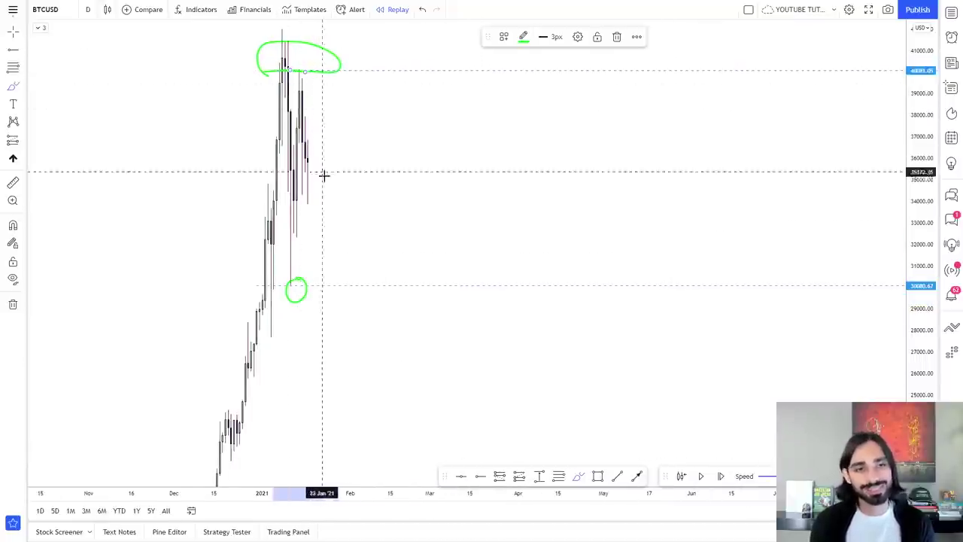
{"action": "key", "text": "shift+Right"}
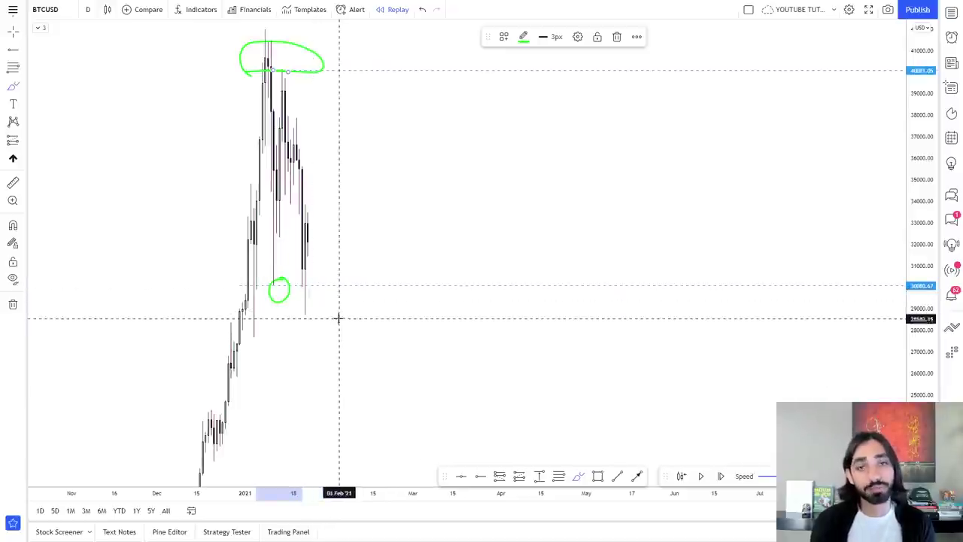
{"action": "key", "text": "shift+Right"}
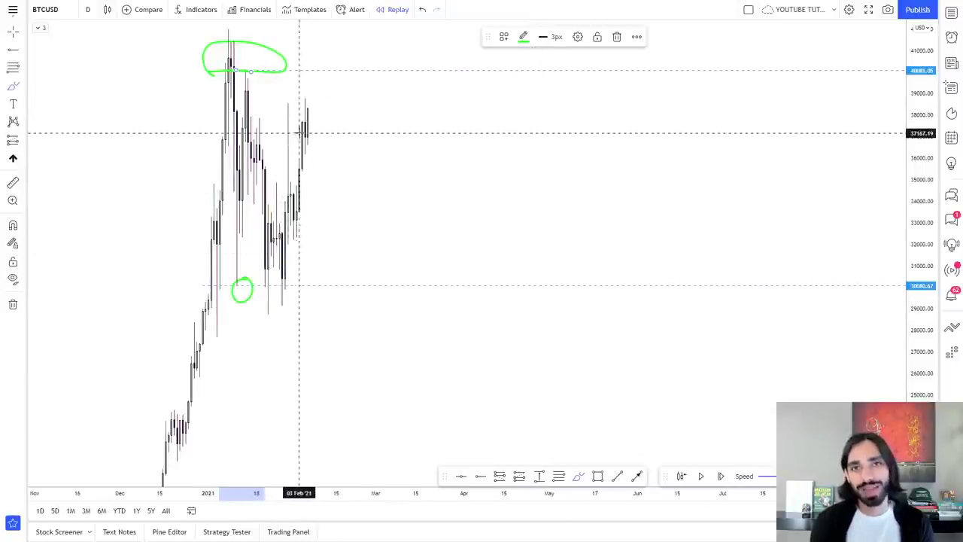
{"action": "key", "text": "shift+Right"}
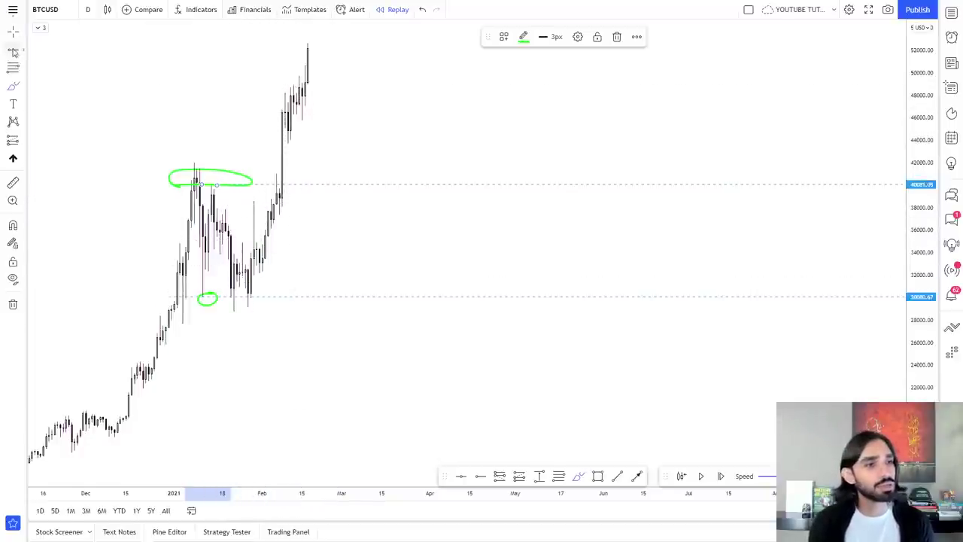
{"action": "key", "text": "Escape"}
Step: Place a horizontal level at about 50,031
{"action": "left_click", "coordinate": [200, 72]}
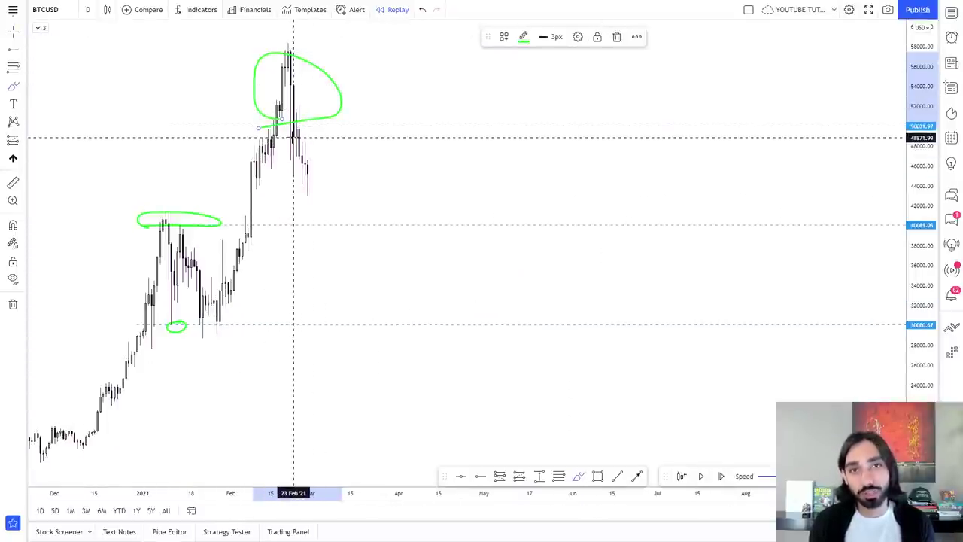
{"action": "scroll", "coordinate": [290, 150], "scroll_direction": "right", "scroll_amount": 3}
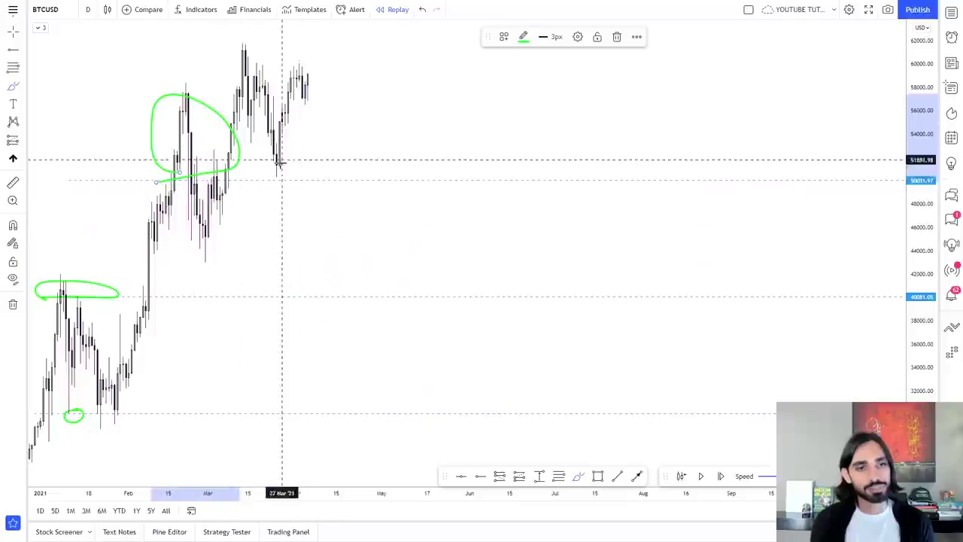
{"action": "scroll", "coordinate": [280, 179], "scroll_direction": "down", "scroll_amount": 3}
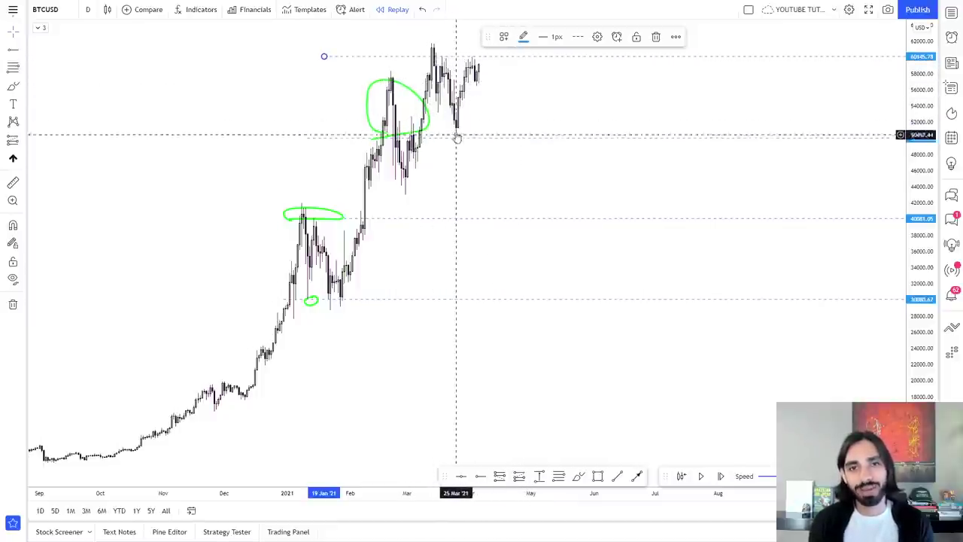
Step: Run the replay with Forward and Play through the late-2021 high near 69,000, then pause
{"action": "left_click", "coordinate": [701, 477]}
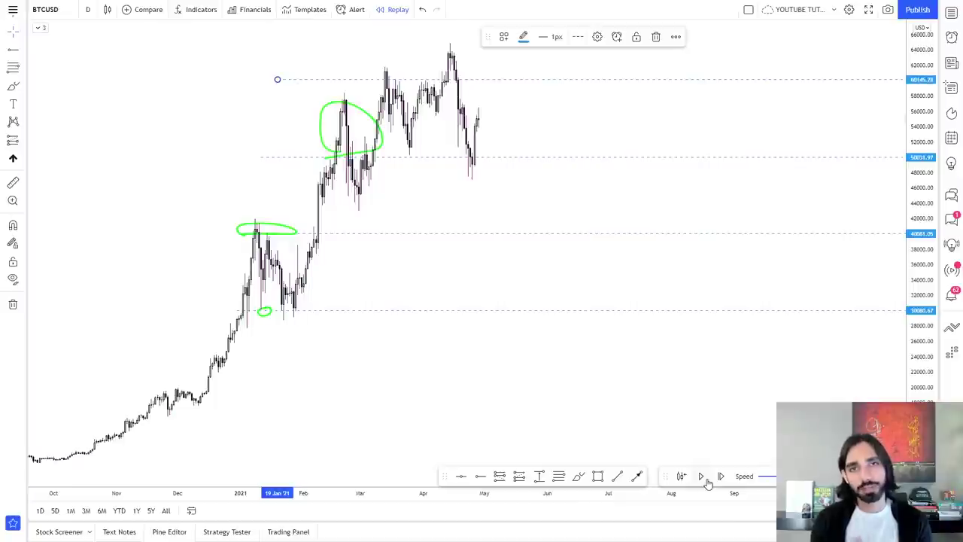
{"action": "left_click", "coordinate": [704, 477]}
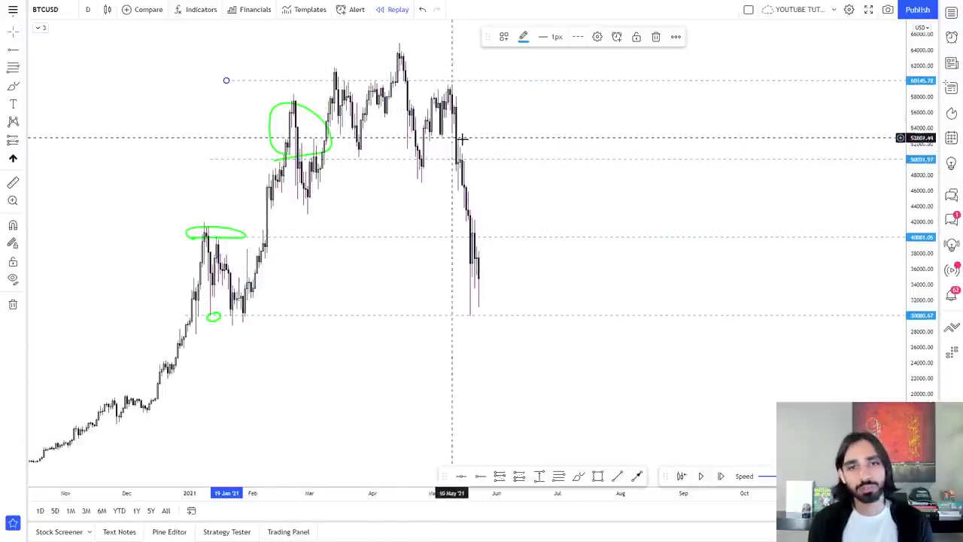
{"action": "left_click", "coordinate": [510, 322]}
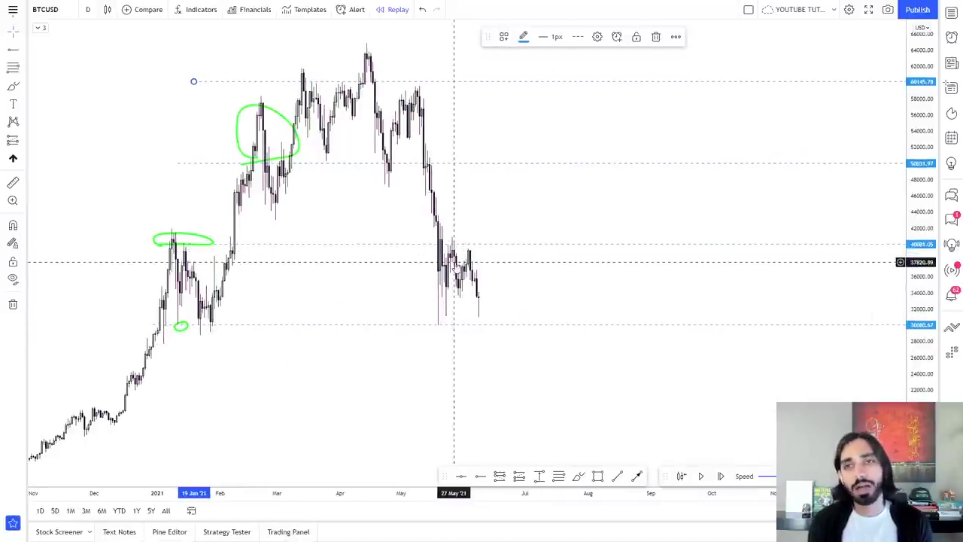
{"action": "left_click", "coordinate": [701, 475]}
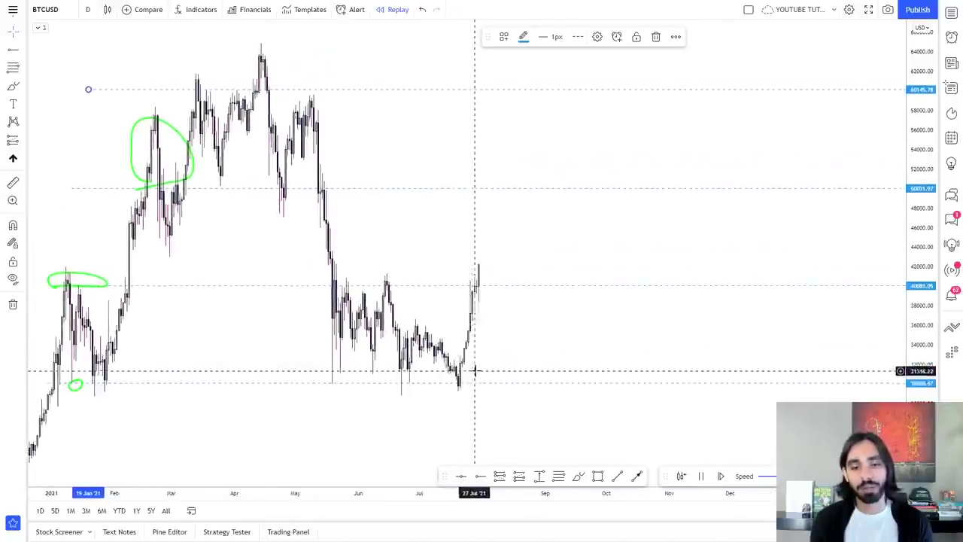
{"action": "key", "text": "shift+Down"}
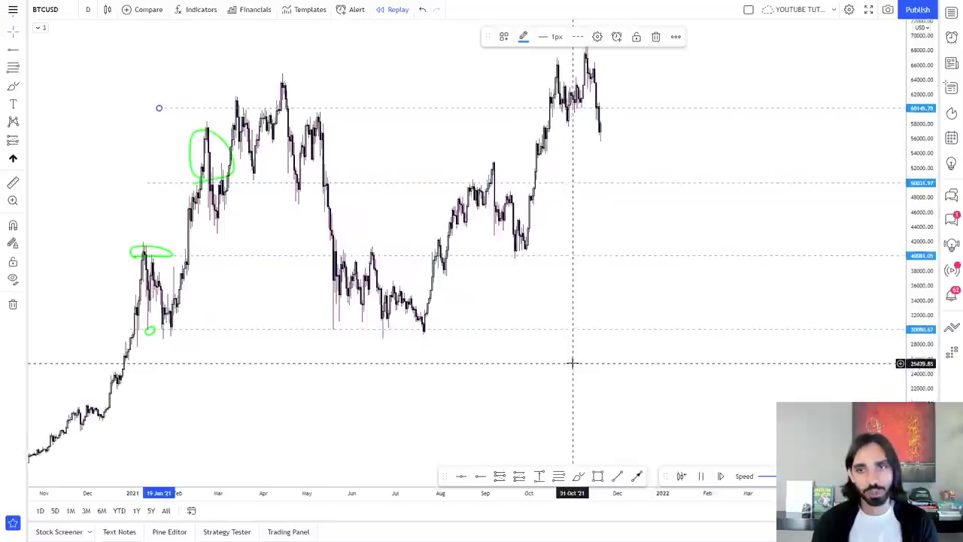
{"action": "left_click_drag", "start_coordinate": [420, 206], "coordinate": [548, 131]}
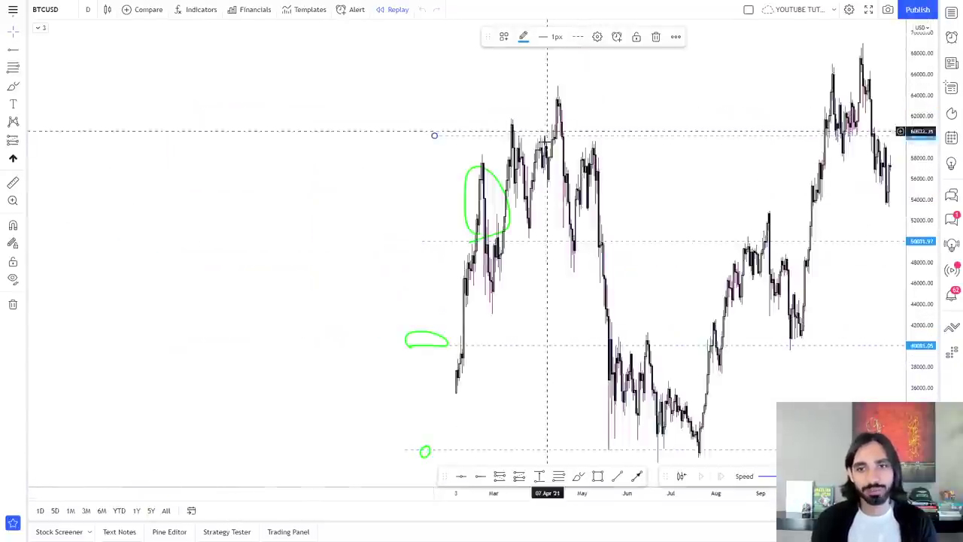
{"action": "scroll", "coordinate": [677, 174], "scroll_direction": "down", "scroll_amount": 3}
Step: Open the chart's context menu and scroll to show August 2020 through December 2021
{"action": "right_click", "coordinate": [726, 136]}
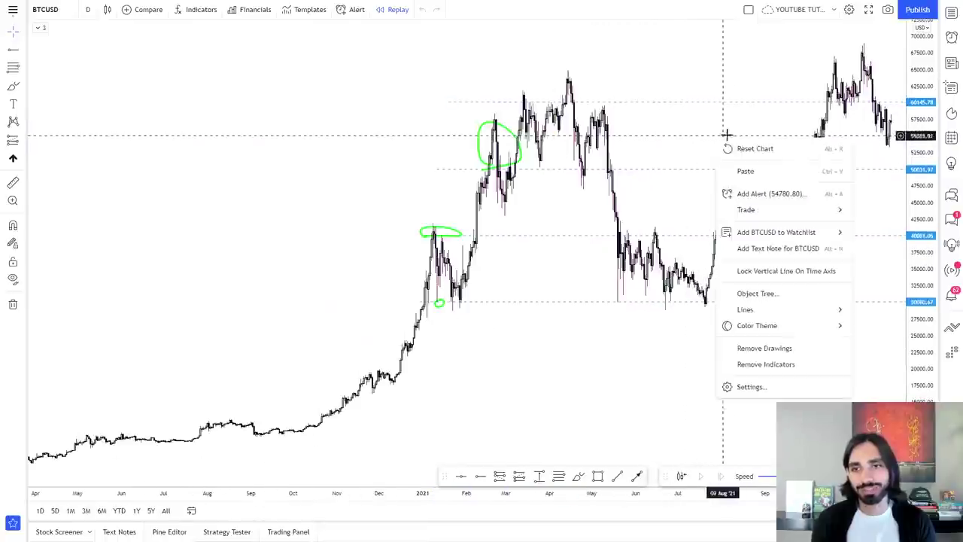
{"action": "scroll", "coordinate": [726, 136], "scroll_direction": "right", "scroll_amount": 5}
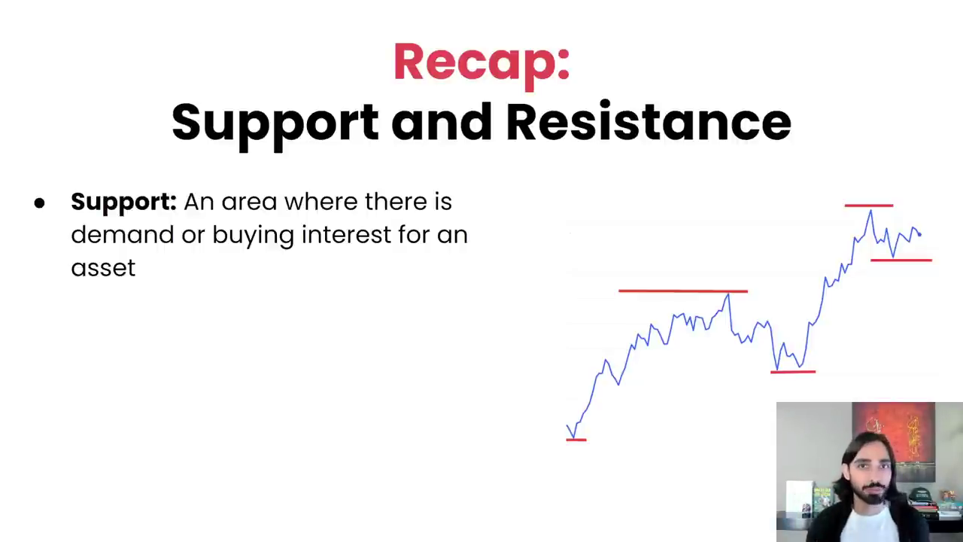
Step: Reveal the Resistance and What are they bullets on the recap slide
{"action": "key", "text": "Right"}
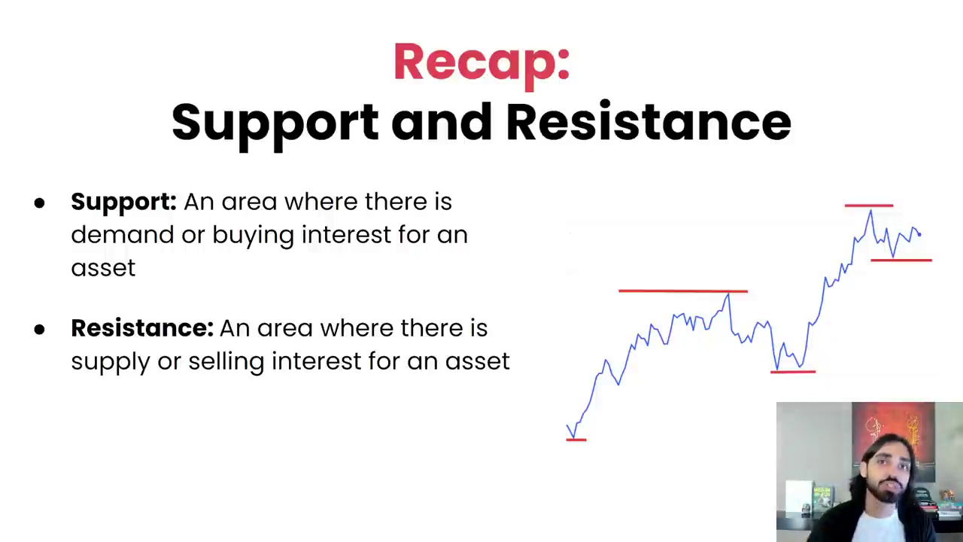
{"action": "key", "text": "Right"}
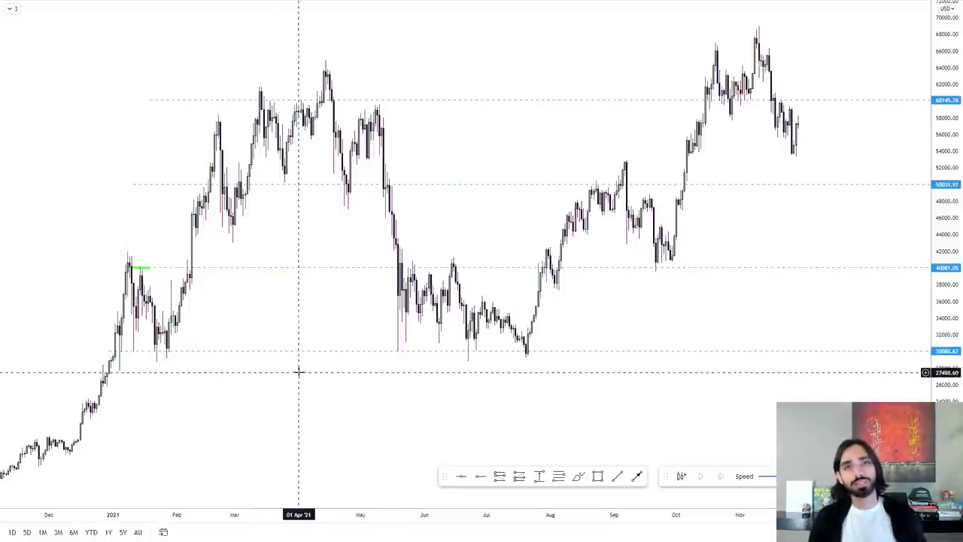
Step: Draw a rectangle zone across the chart around the 30k support
{"action": "left_click_drag", "start_coordinate": [285, 322], "coordinate": [333, 335]}
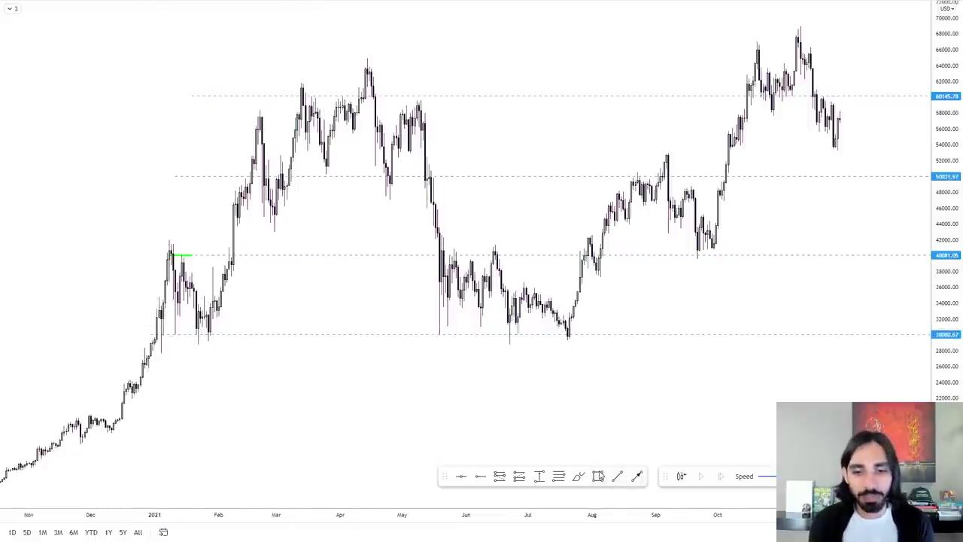
{"action": "left_click", "coordinate": [598, 476]}
{"action": "mouse_move", "coordinate": [153, 327]}
{"action": "left_mouse_down"}
{"action": "mouse_move", "coordinate": [308, 349]}
{"action": "mouse_move", "coordinate": [573, 338]}
{"action": "mouse_move", "coordinate": [607, 349]}
{"action": "left_mouse_up"}
{"action": "left_click", "coordinate": [614, 374]}
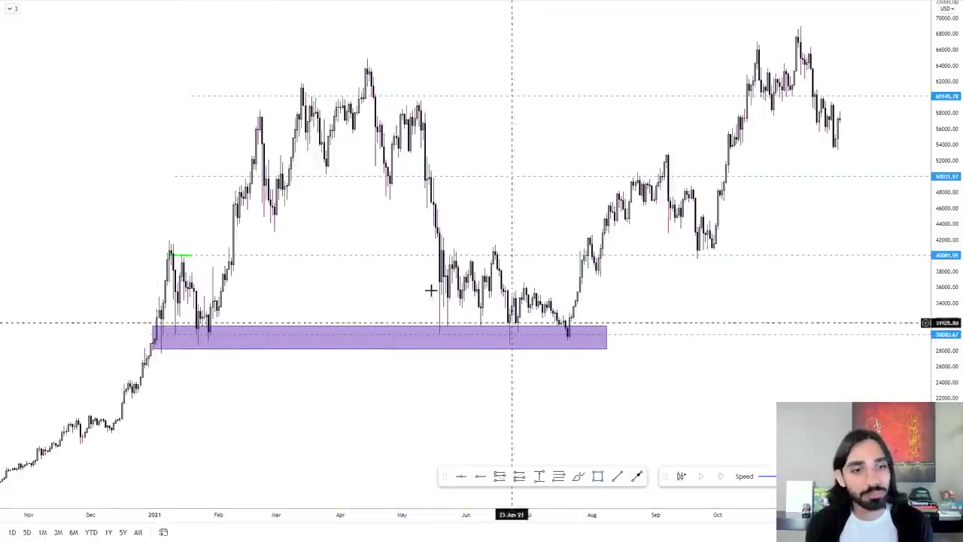
Step: Mark a horizontal level near 40k and reveal the next slide bullet
{"action": "left_click", "coordinate": [174, 256]}
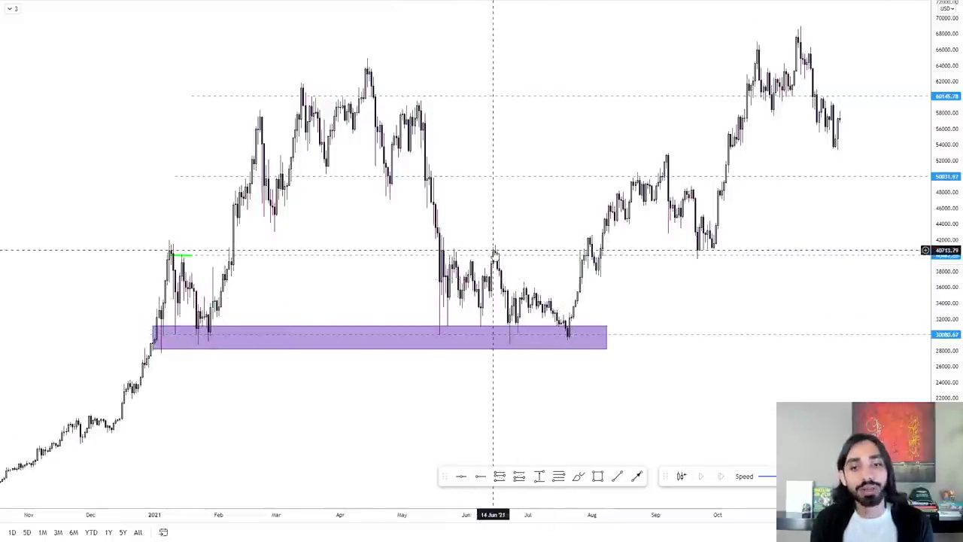
{"action": "scroll", "coordinate": [636, 274], "scroll_direction": "right", "scroll_amount": 2}
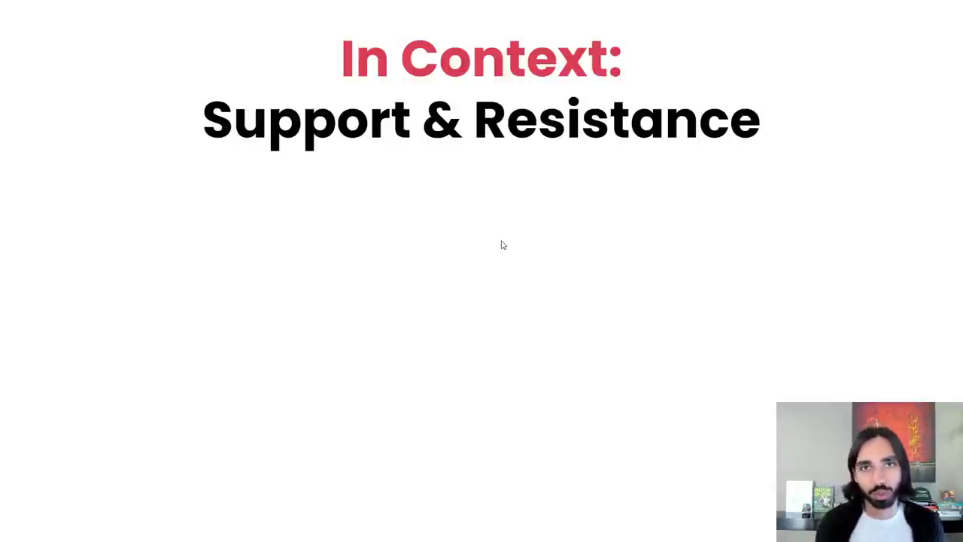
{"action": "key", "text": "Right"}
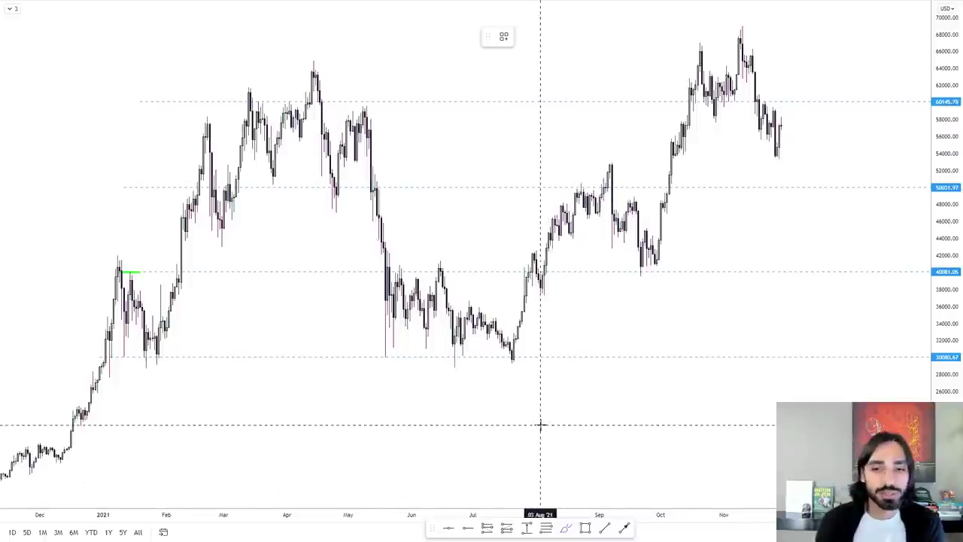
Step: Circle the July, June, May and January lows at 30k in green, with an up arrow from July
{"action": "left_click_drag", "start_coordinate": [505, 355], "coordinate": [497, 359]}
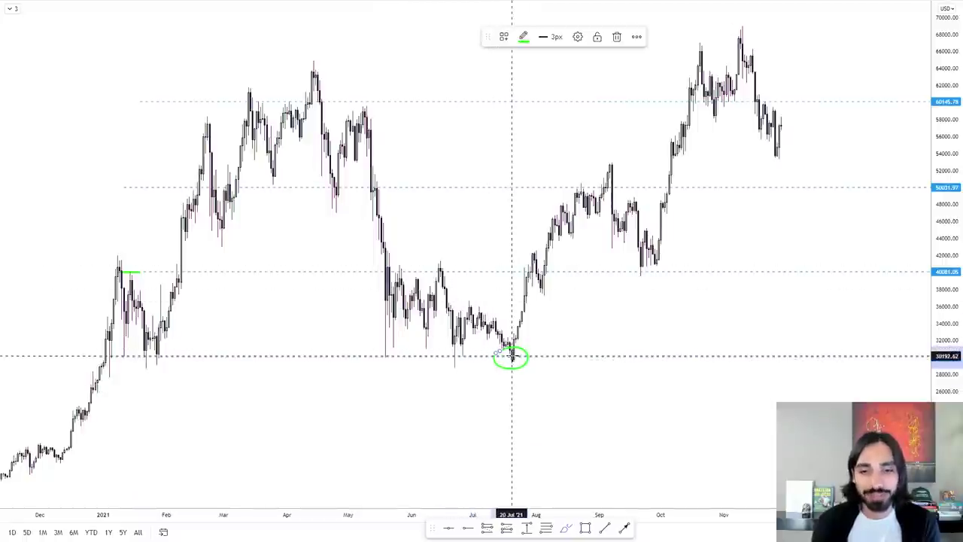
{"action": "mouse_move", "coordinate": [519, 345]}
{"action": "left_mouse_down"}
{"action": "mouse_move", "coordinate": [537, 316]}
{"action": "mouse_move", "coordinate": [550, 329]}
{"action": "left_mouse_up"}
{"action": "mouse_move", "coordinate": [466, 348]}
{"action": "left_mouse_down"}
{"action": "mouse_move", "coordinate": [452, 356]}
{"action": "mouse_move", "coordinate": [465, 346]}
{"action": "left_mouse_up"}
{"action": "left_click_drag", "start_coordinate": [388, 346], "coordinate": [394, 366]}
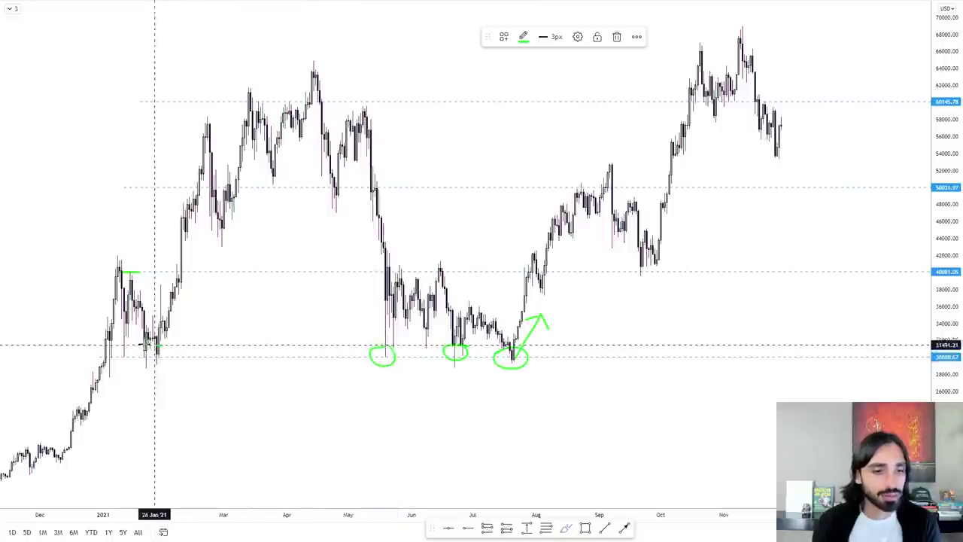
{"action": "left_click_drag", "start_coordinate": [154, 346], "coordinate": [150, 348]}
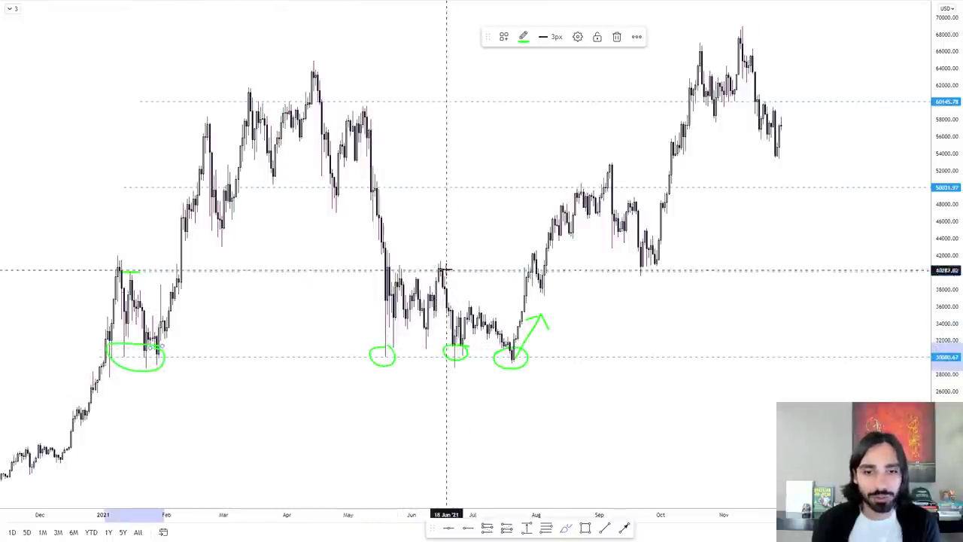
Step: Remove a stray arc, re-mark the early-June high, and reveal the Break bullet
{"action": "left_click_drag", "start_coordinate": [449, 256], "coordinate": [424, 282]}
{"action": "key", "text": "Delete"}
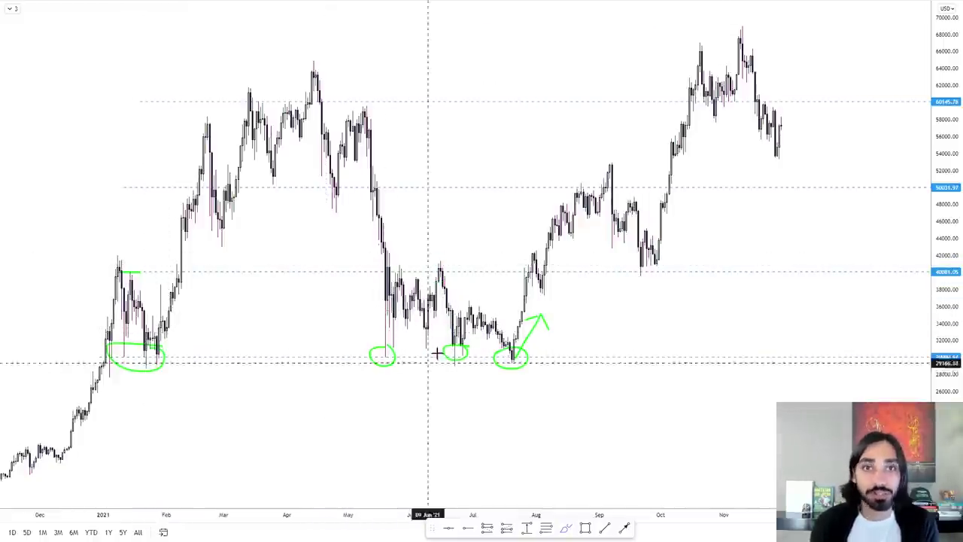
{"action": "mouse_move", "coordinate": [441, 259]}
{"action": "left_mouse_down"}
{"action": "mouse_move", "coordinate": [422, 263]}
{"action": "mouse_move", "coordinate": [442, 266]}
{"action": "mouse_move", "coordinate": [453, 307]}
{"action": "left_mouse_up"}
{"action": "mouse_move", "coordinate": [411, 260]}
{"action": "left_mouse_down"}
{"action": "mouse_move", "coordinate": [400, 275]}
{"action": "mouse_move", "coordinate": [414, 306]}
{"action": "left_mouse_up"}
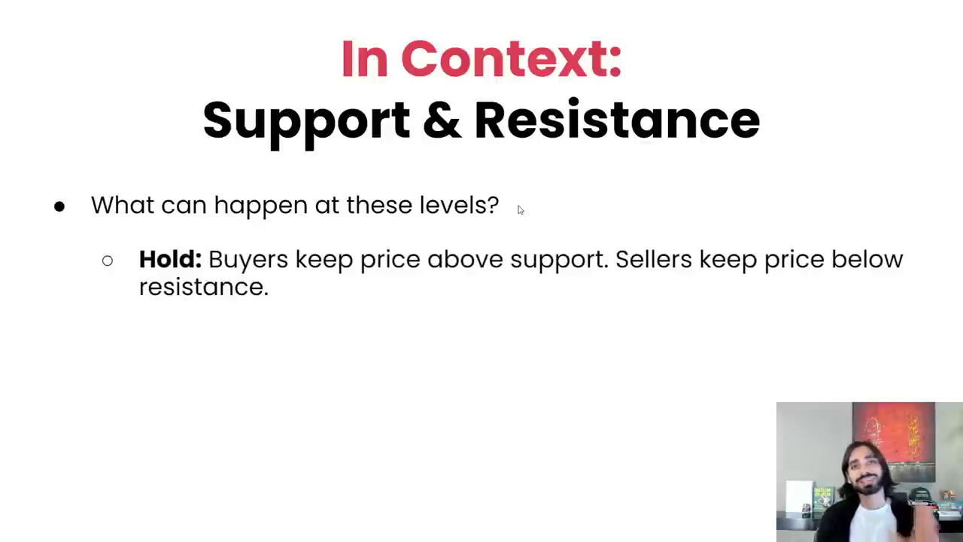
{"action": "key", "text": "Right"}
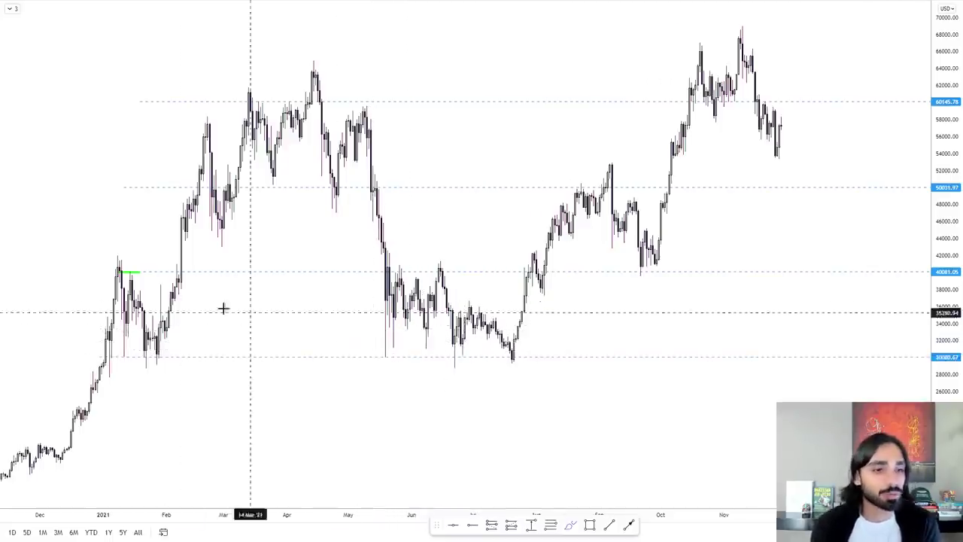
Step: Circle the January 40k peak, the February breakout with an up arrow, and May's drop from 50k
{"action": "mouse_move", "coordinate": [123, 269]}
{"action": "left_mouse_down"}
{"action": "mouse_move", "coordinate": [105, 277]}
{"action": "mouse_move", "coordinate": [207, 272]}
{"action": "mouse_move", "coordinate": [173, 211]}
{"action": "left_mouse_up"}
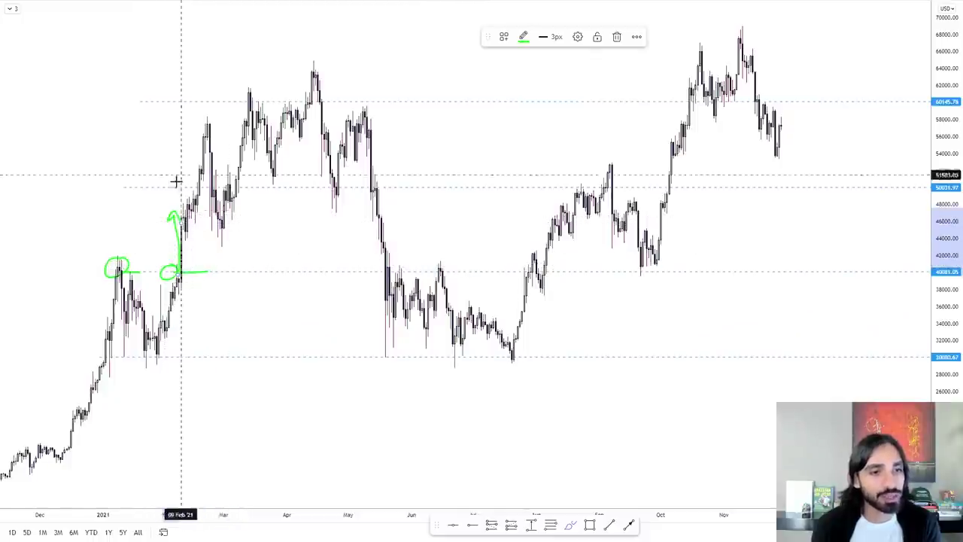
{"action": "mouse_move", "coordinate": [367, 182]}
{"action": "left_mouse_down"}
{"action": "mouse_move", "coordinate": [389, 187]}
{"action": "mouse_move", "coordinate": [378, 186]}
{"action": "left_mouse_up"}
{"action": "left_click_drag", "start_coordinate": [367, 143], "coordinate": [397, 346]}
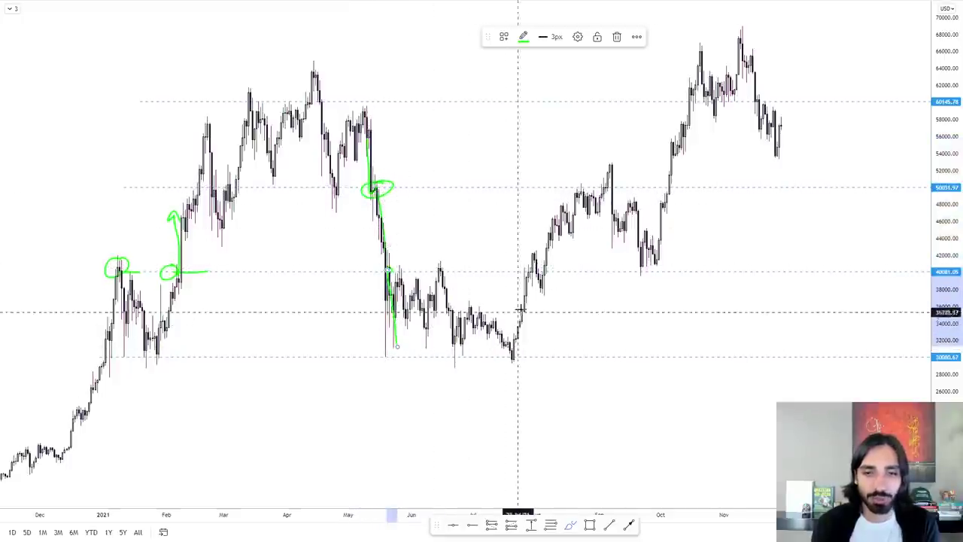
{"action": "mouse_move", "coordinate": [553, 267]}
{"action": "left_mouse_down"}
{"action": "mouse_move", "coordinate": [538, 281]}
{"action": "mouse_move", "coordinate": [540, 264]}
{"action": "mouse_move", "coordinate": [533, 273]}
{"action": "left_mouse_up"}
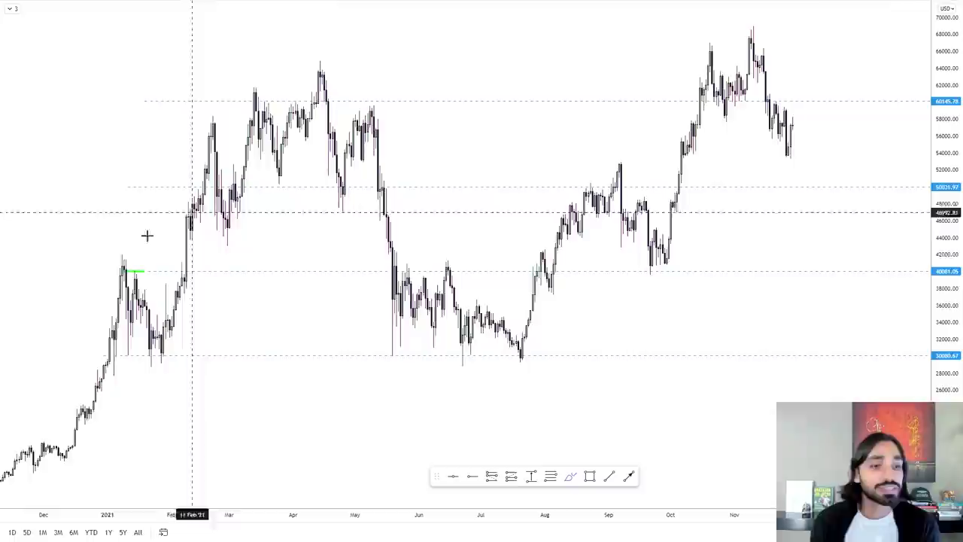
{"action": "left_click", "coordinate": [115, 269]}
{"action": "mouse_move", "coordinate": [114, 269]}
{"action": "left_mouse_down"}
{"action": "mouse_move", "coordinate": [113, 252]}
{"action": "mouse_move", "coordinate": [119, 271]}
{"action": "left_mouse_up"}
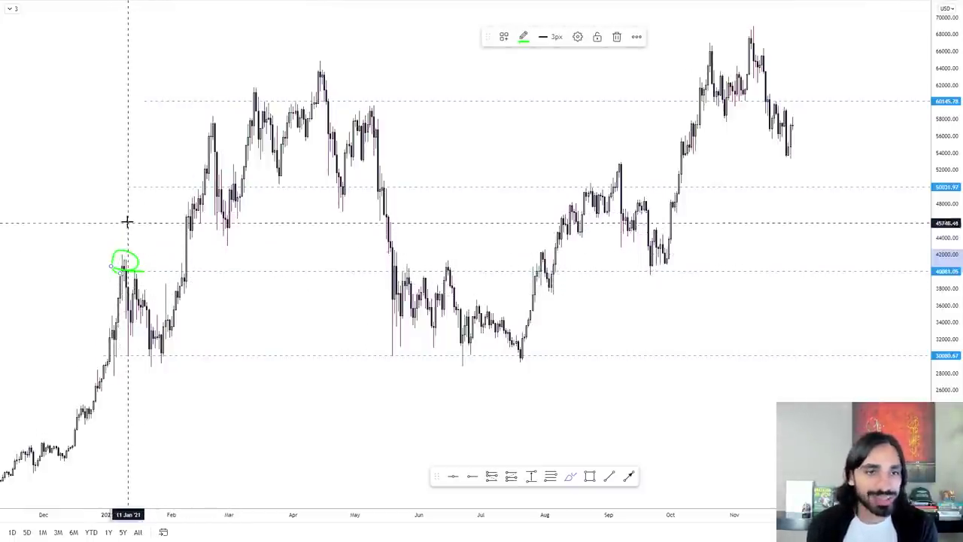
Step: Circle the April all-time top with its drop, and the early-September high with a line down
{"action": "mouse_move", "coordinate": [314, 86]}
{"action": "left_mouse_down"}
{"action": "mouse_move", "coordinate": [327, 101]}
{"action": "mouse_move", "coordinate": [334, 67]}
{"action": "mouse_move", "coordinate": [315, 101]}
{"action": "left_mouse_up"}
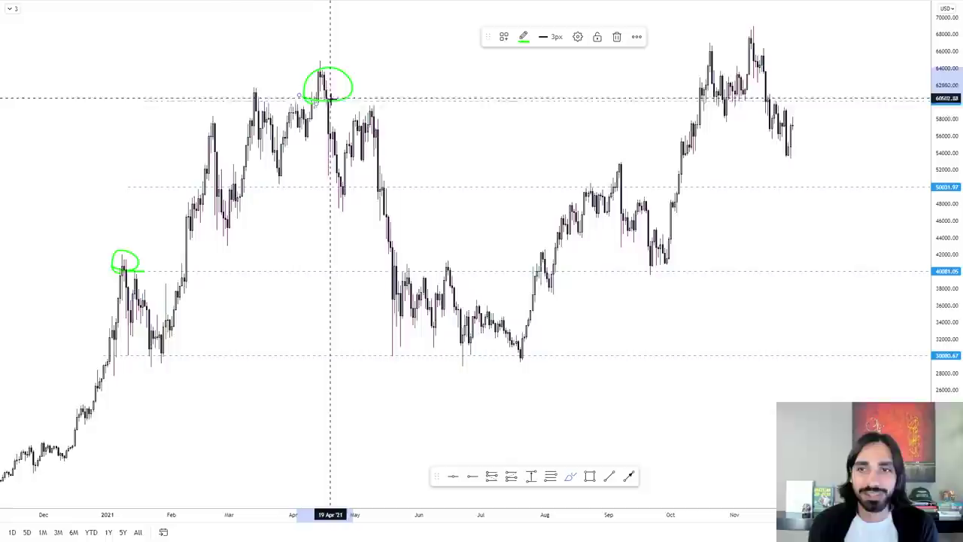
{"action": "mouse_move", "coordinate": [325, 144]}
{"action": "left_mouse_down"}
{"action": "mouse_move", "coordinate": [342, 175]}
{"action": "mouse_move", "coordinate": [354, 134]}
{"action": "left_mouse_up"}
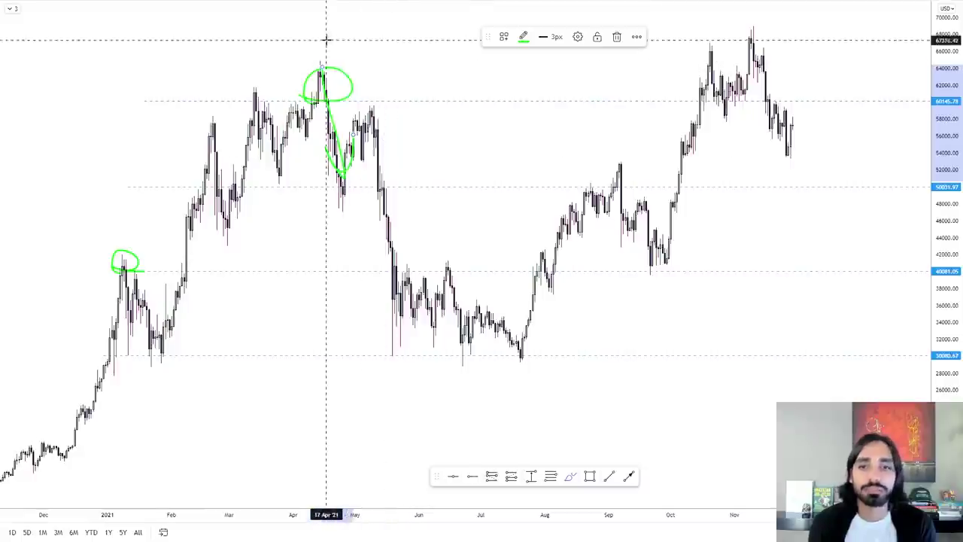
{"action": "left_click_drag", "start_coordinate": [637, 161], "coordinate": [622, 161]}
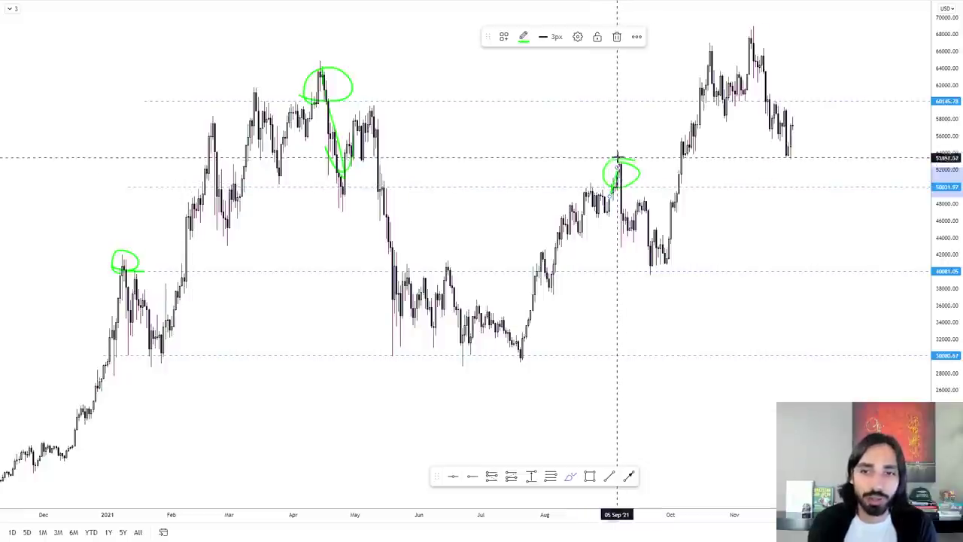
{"action": "mouse_move", "coordinate": [622, 158]}
{"action": "left_mouse_down"}
{"action": "mouse_move", "coordinate": [627, 241]}
{"action": "mouse_move", "coordinate": [645, 204]}
{"action": "left_mouse_up"}
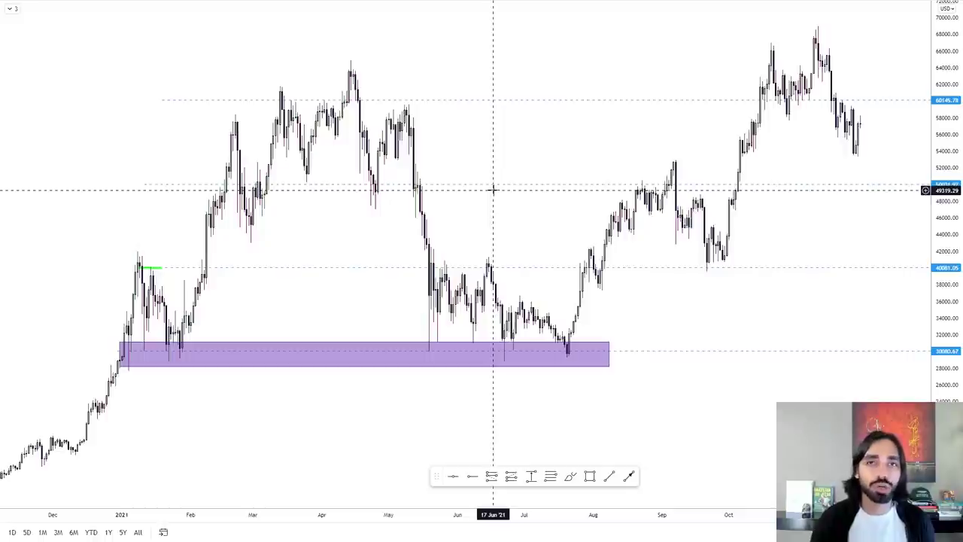
Step: Nudge the BTCUSD chart slightly to view it with only the horizontal level lines
{"action": "left_click_drag", "start_coordinate": [493, 190], "coordinate": [487, 154]}
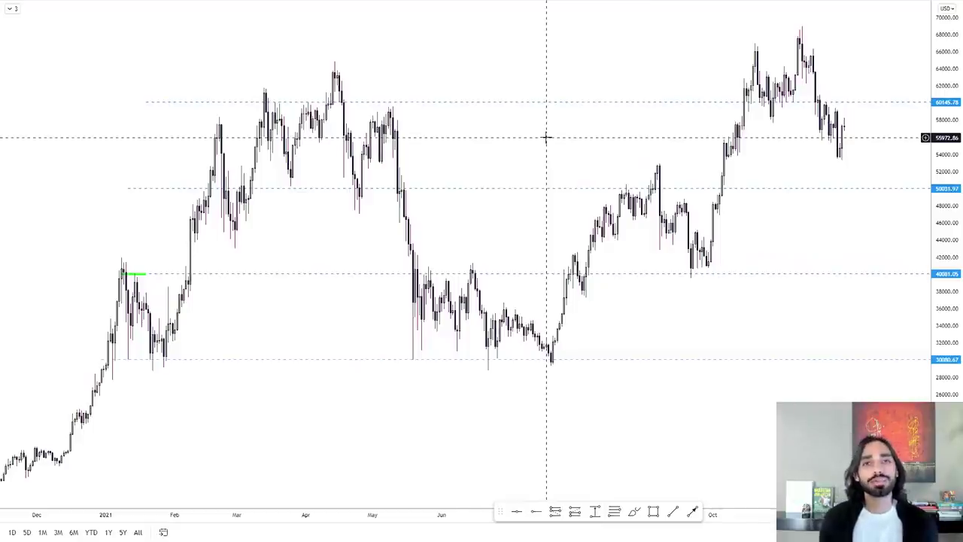
Step: With the brush, trace 40k from May to July and circle the September retest with an up arrow
{"action": "left_click_drag", "start_coordinate": [500, 512], "coordinate": [495, 520]}
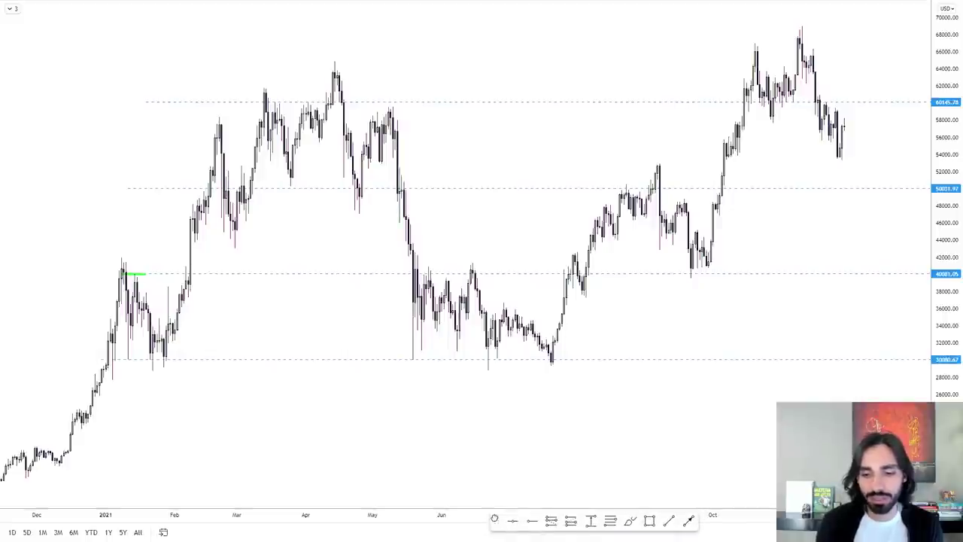
{"action": "left_click", "coordinate": [628, 522]}
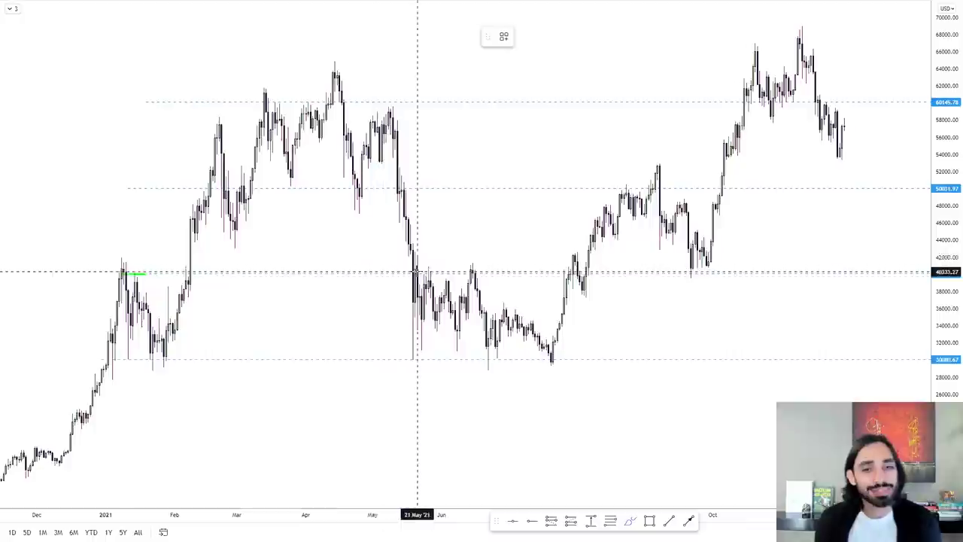
{"action": "left_click_drag", "start_coordinate": [395, 274], "coordinate": [593, 270]}
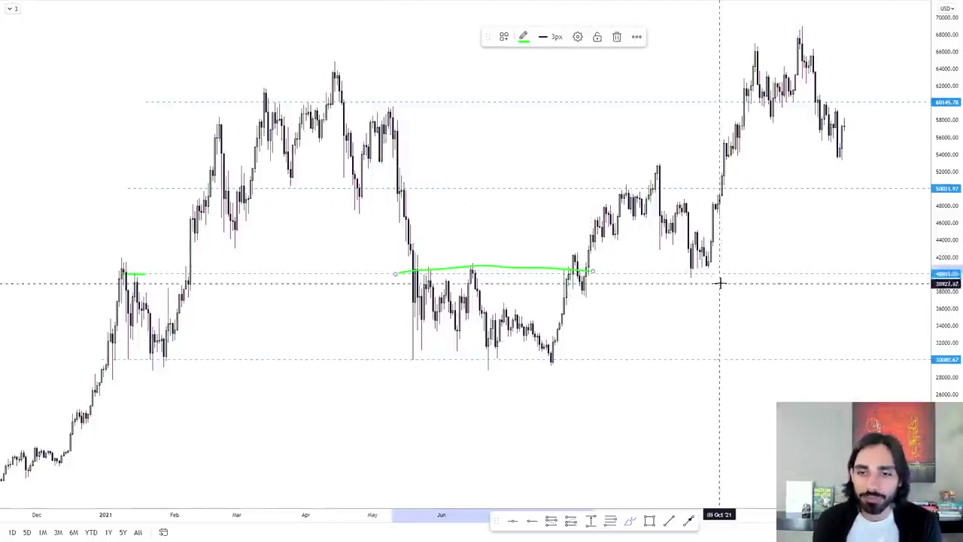
{"action": "left_click_drag", "start_coordinate": [699, 262], "coordinate": [722, 262]}
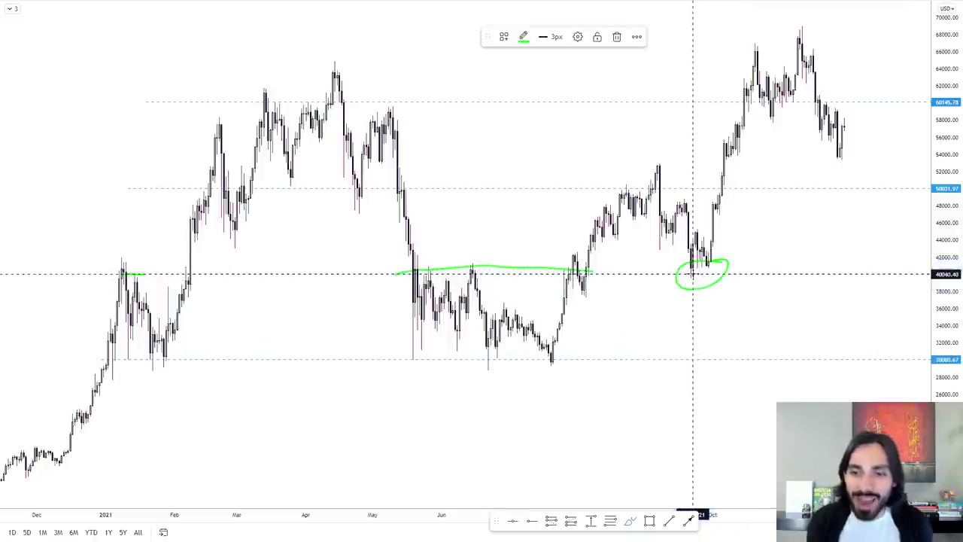
{"action": "mouse_move", "coordinate": [702, 268]}
{"action": "left_mouse_down"}
{"action": "mouse_move", "coordinate": [711, 204]}
{"action": "mouse_move", "coordinate": [694, 215]}
{"action": "mouse_move", "coordinate": [726, 224]}
{"action": "left_mouse_up"}
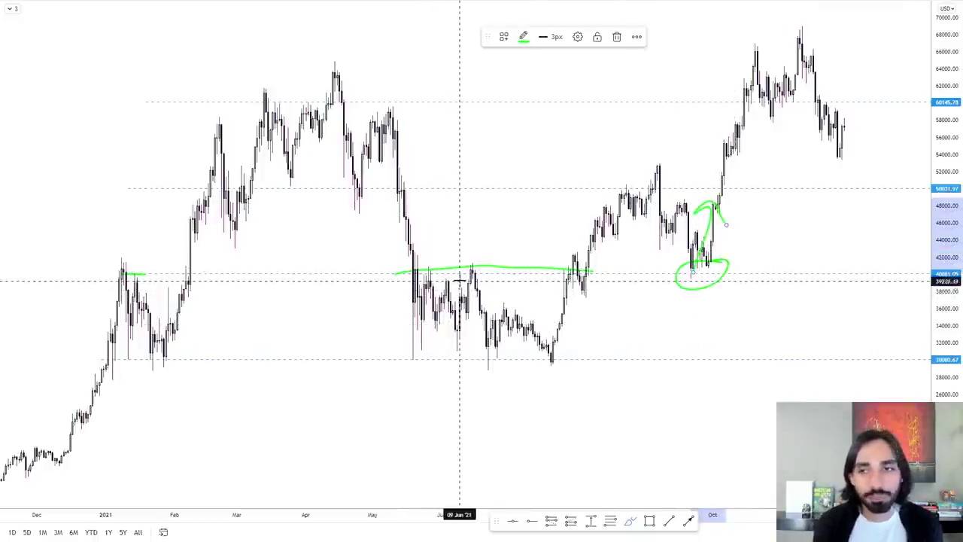
Step: Trace the 60k level in October and circle November's rejection at 60k
{"action": "scroll", "coordinate": [458, 280], "scroll_direction": "up", "scroll_amount": 2}
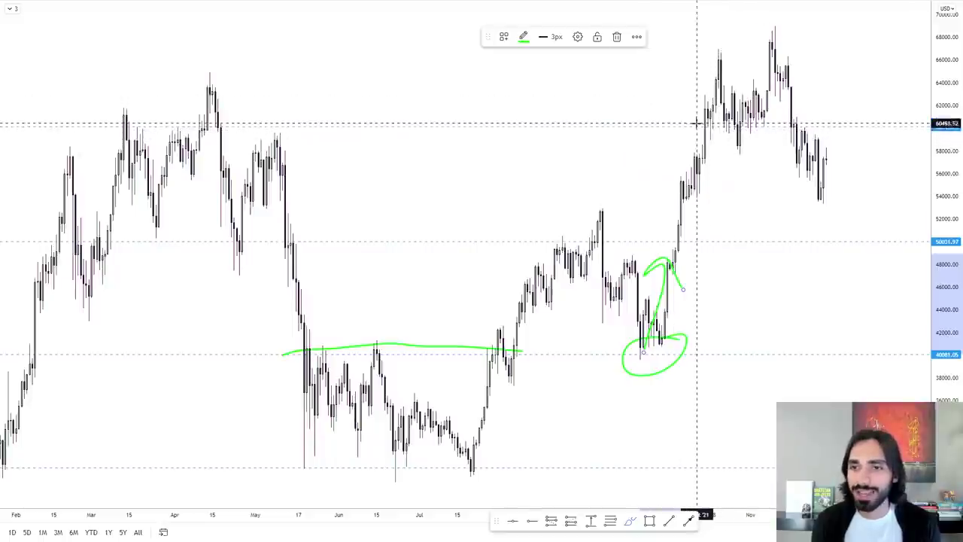
{"action": "left_click_drag", "start_coordinate": [706, 125], "coordinate": [797, 126]}
{"action": "scroll", "coordinate": [798, 143], "scroll_direction": "up", "scroll_amount": 6}
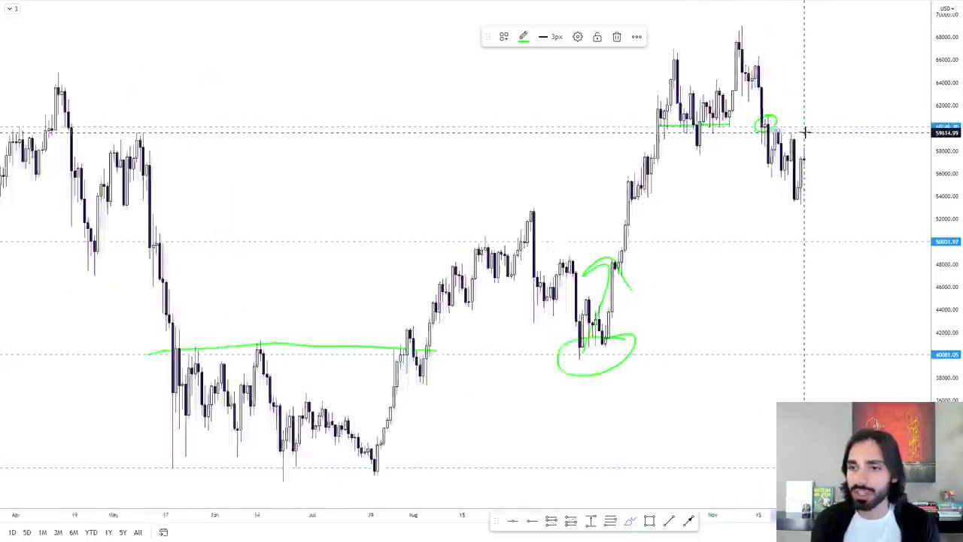
{"action": "mouse_move", "coordinate": [602, 162]}
{"action": "left_mouse_down"}
{"action": "mouse_move", "coordinate": [591, 173]}
{"action": "mouse_move", "coordinate": [598, 164]}
{"action": "mouse_move", "coordinate": [611, 202]}
{"action": "left_mouse_up"}
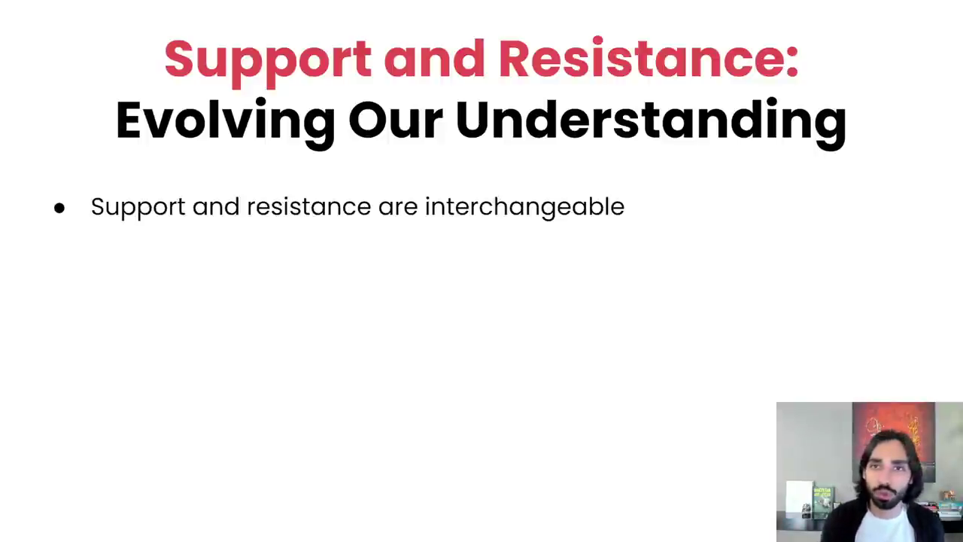
Step: Reveal the "It's not an exact line. It's actually an area." bullet on the slide
{"action": "left_click", "coordinate": [454, 212]}
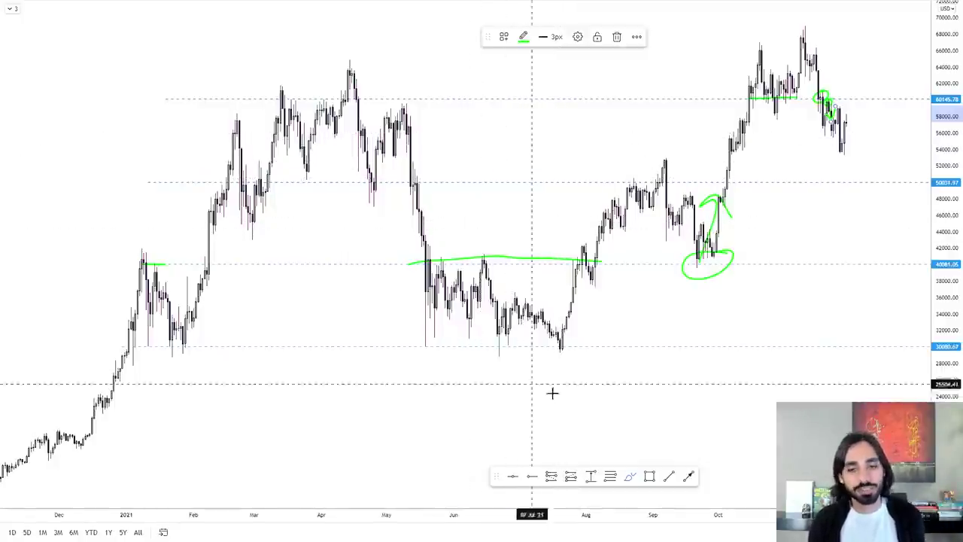
Step: Draw purple rectangle zones around the 30k lows, the 40k level and the next level up
{"action": "left_click", "coordinate": [649, 479]}
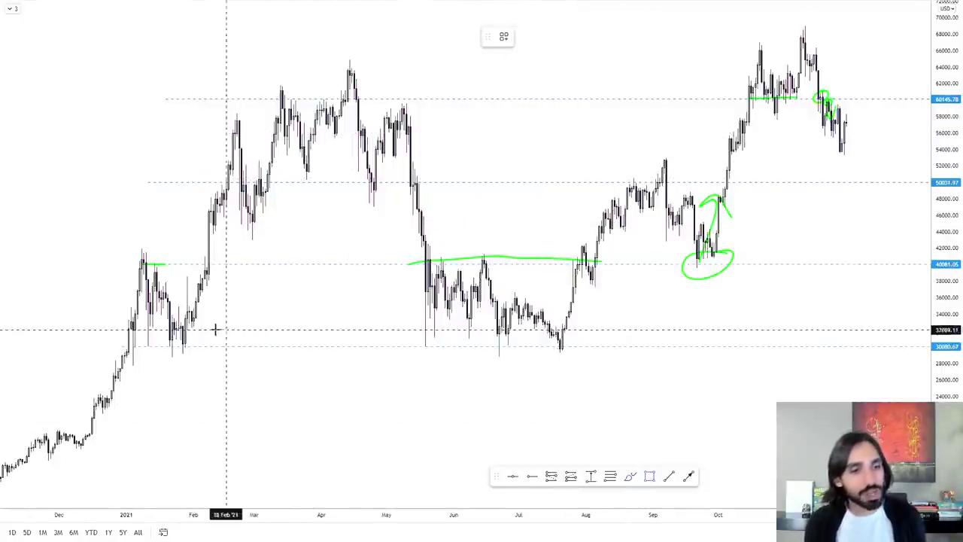
{"action": "mouse_move", "coordinate": [118, 333]}
{"action": "left_mouse_down"}
{"action": "mouse_move", "coordinate": [316, 355]}
{"action": "mouse_move", "coordinate": [604, 362]}
{"action": "mouse_move", "coordinate": [653, 380]}
{"action": "mouse_move", "coordinate": [587, 359]}
{"action": "left_mouse_up"}
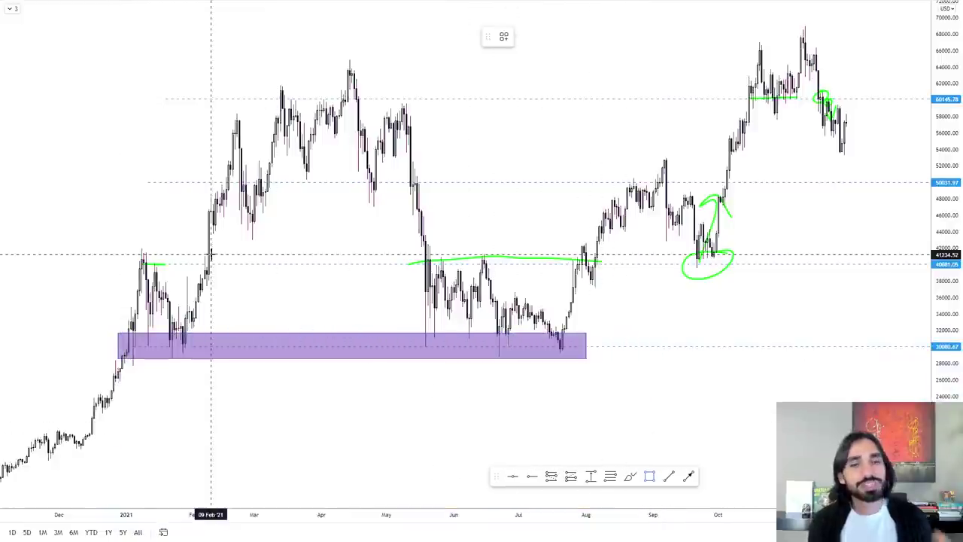
{"action": "mouse_move", "coordinate": [126, 248]}
{"action": "left_mouse_down"}
{"action": "mouse_move", "coordinate": [295, 267]}
{"action": "mouse_move", "coordinate": [759, 276]}
{"action": "left_mouse_up"}
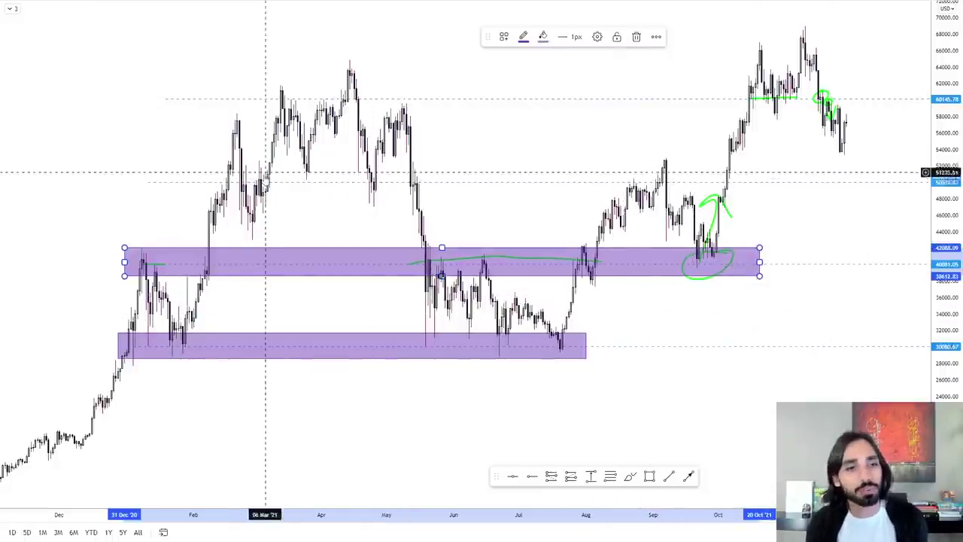
{"action": "left_click_drag", "start_coordinate": [195, 174], "coordinate": [767, 188]}
Step: Reset the chart, glance at the support and resistance slide, and return to the clean chart
{"action": "key", "text": "alt+shift+r"}
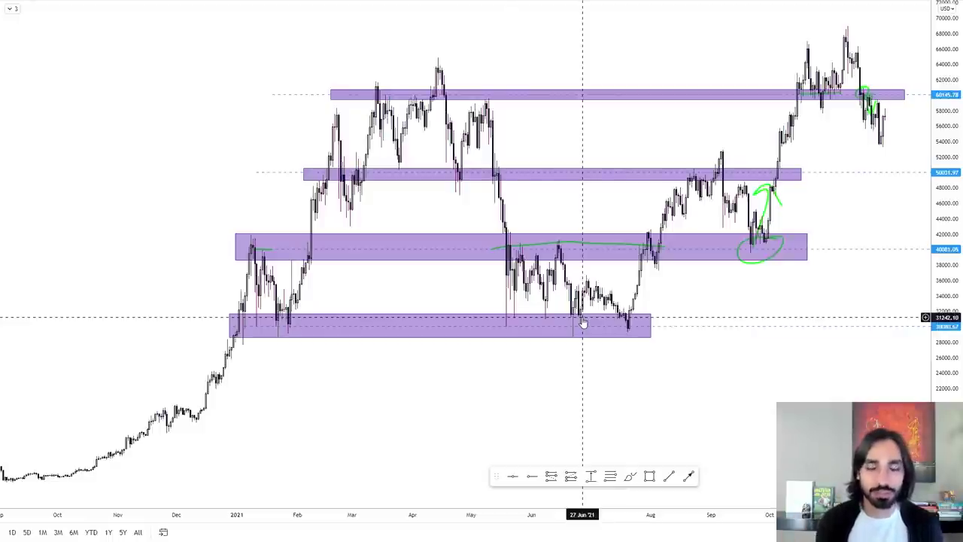
{"action": "key", "text": "alt+Tab"}
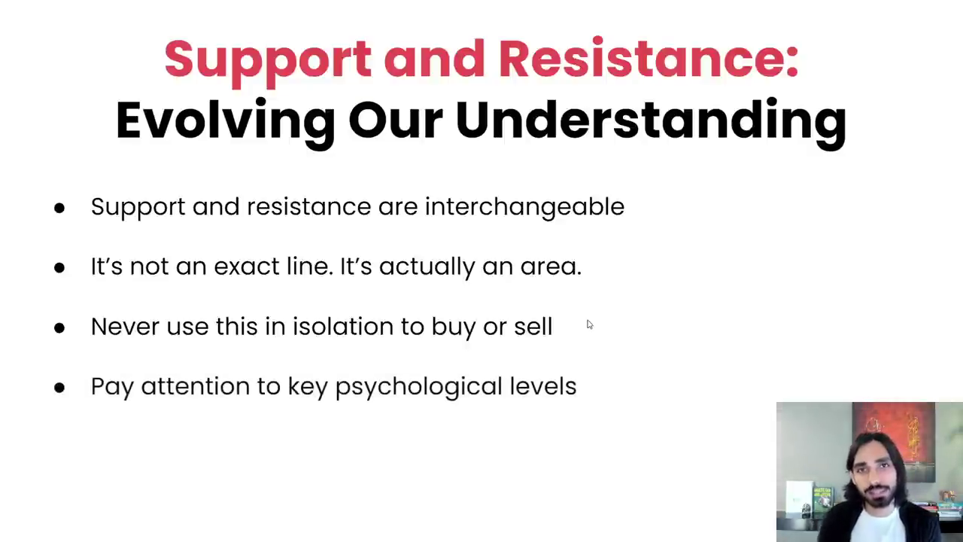
{"action": "key", "text": "alt+Tab"}
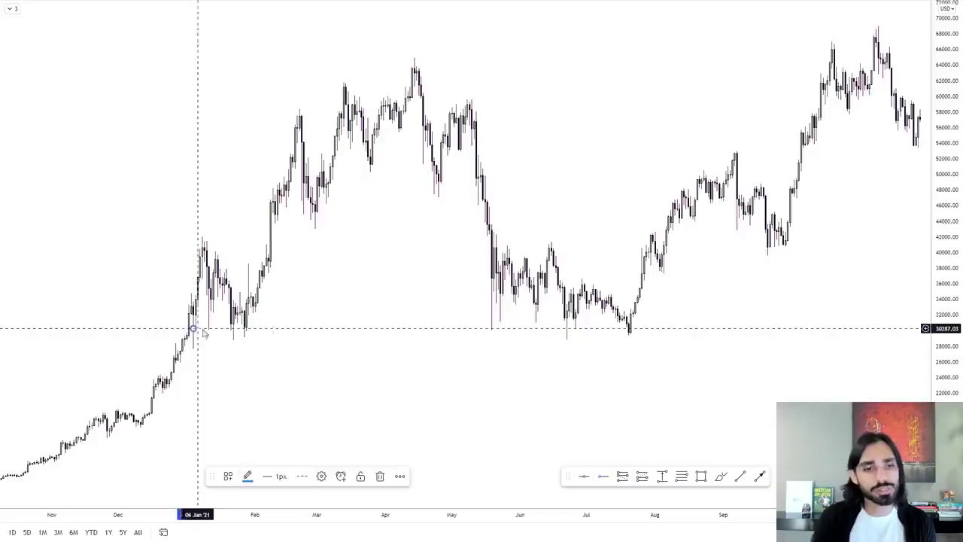
Step: Place horizontal lines at roughly 40,183, 50,016 and 60,105 above the 30k level
{"action": "left_click", "coordinate": [231, 251]}
{"action": "left_click", "coordinate": [623, 480]}
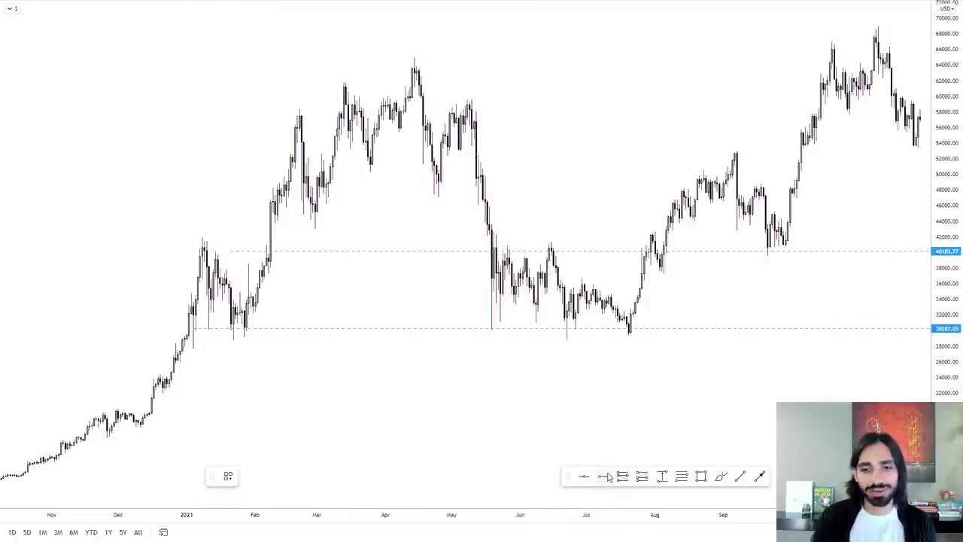
{"action": "left_click", "coordinate": [224, 174]}
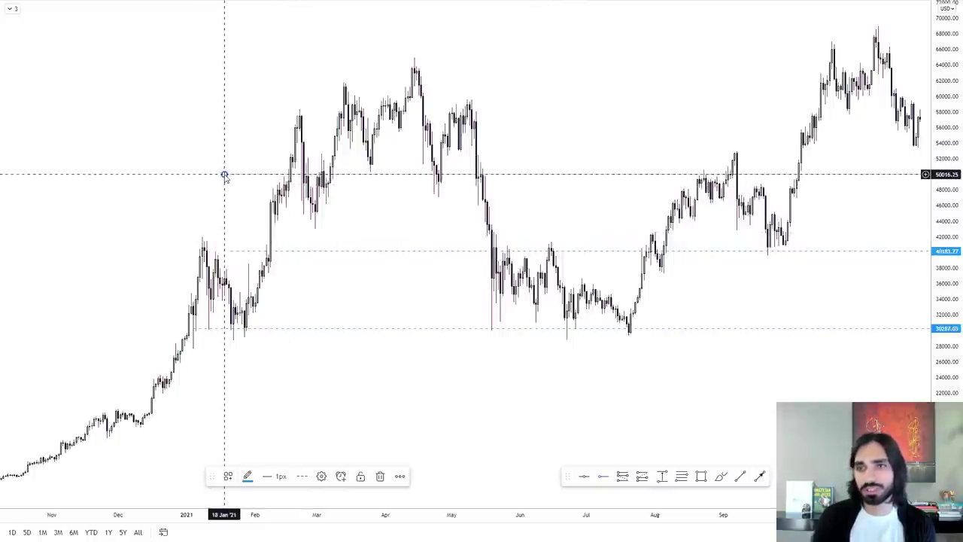
{"action": "left_click", "coordinate": [605, 476]}
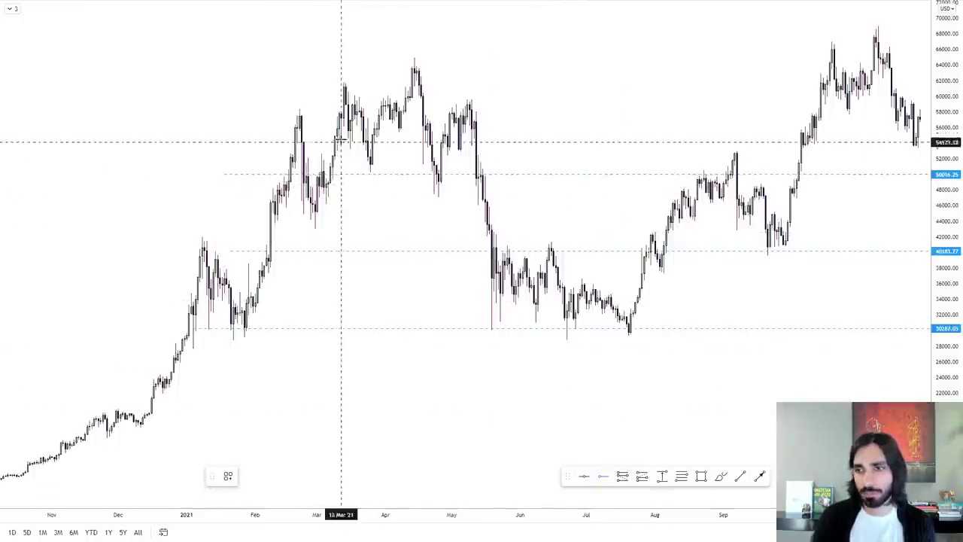
{"action": "left_click", "coordinate": [323, 96]}
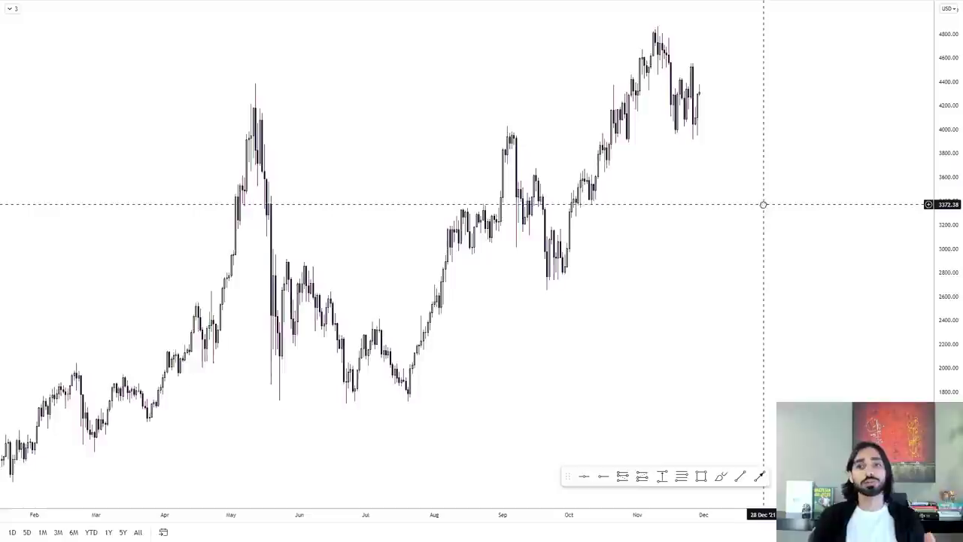
Step: On ETHUSD, draw horizontal levels at 4000, 3000 and 2000, nudging the 3000 line exactly into place
{"action": "scroll", "coordinate": [791, 205], "scroll_direction": "down", "scroll_amount": 1}
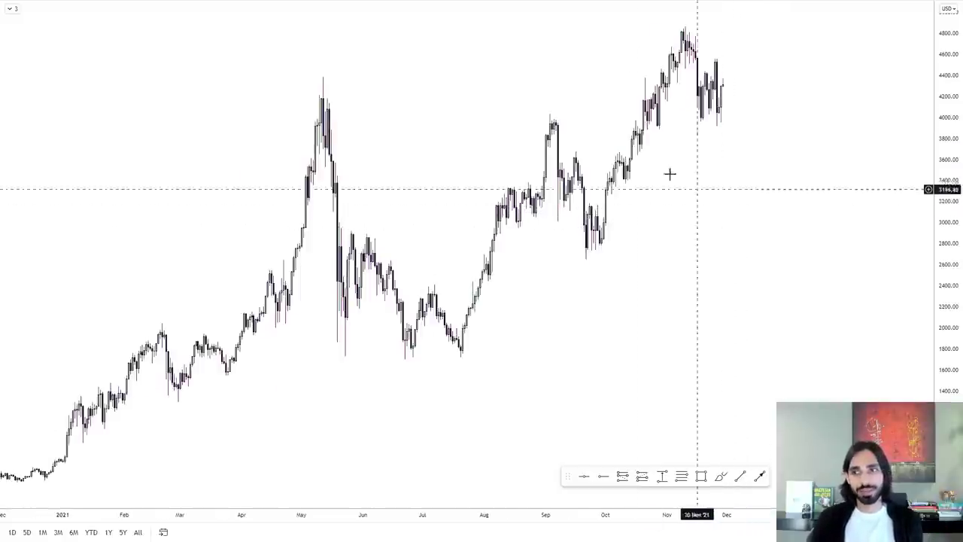
{"action": "left_click", "coordinate": [441, 119]}
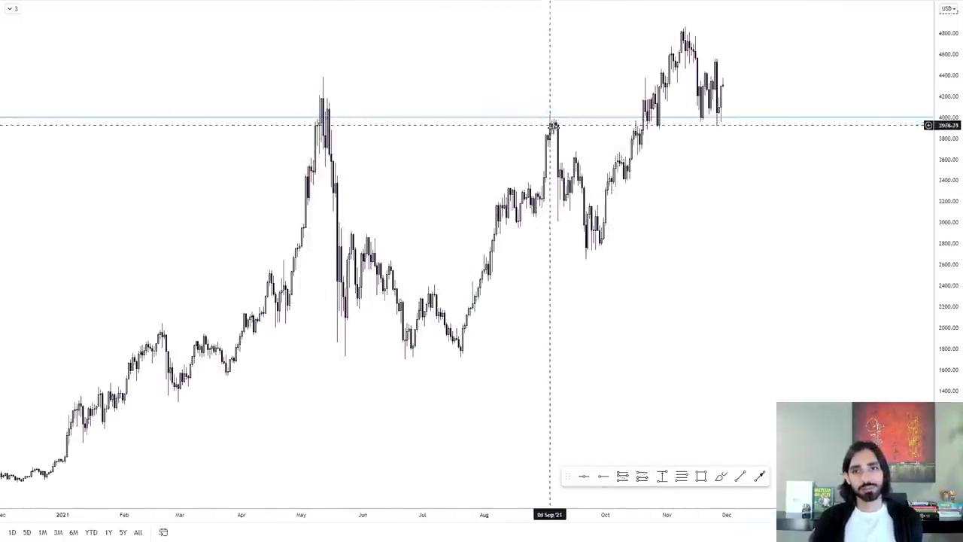
{"action": "left_click", "coordinate": [683, 222]}
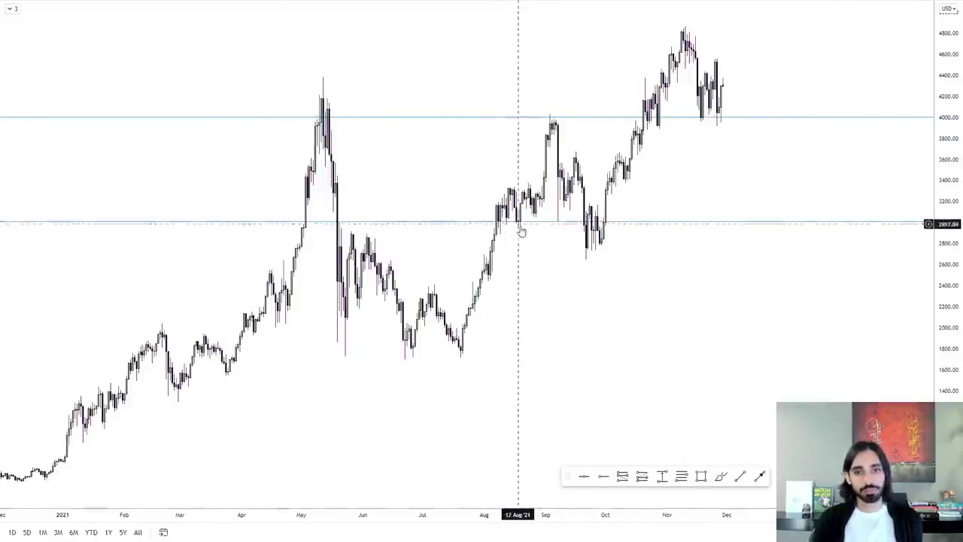
{"action": "left_click_drag", "start_coordinate": [521, 232], "coordinate": [587, 221]}
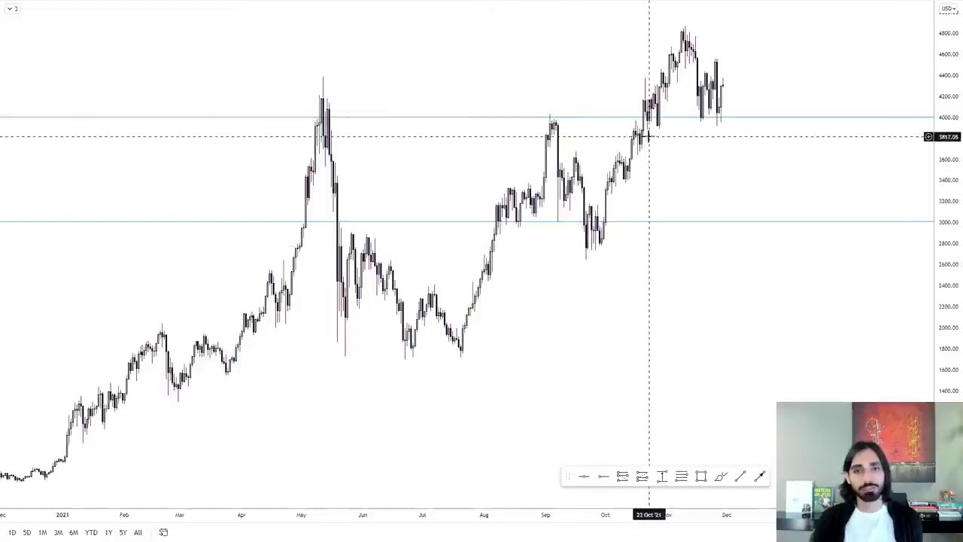
{"action": "left_click", "coordinate": [595, 325]}
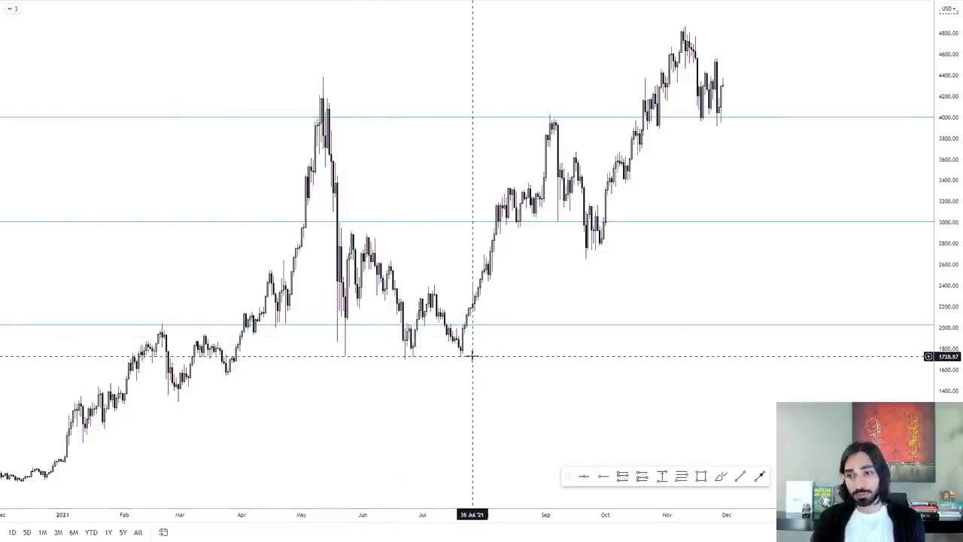
{"action": "left_click_drag", "start_coordinate": [522, 355], "coordinate": [501, 369]}
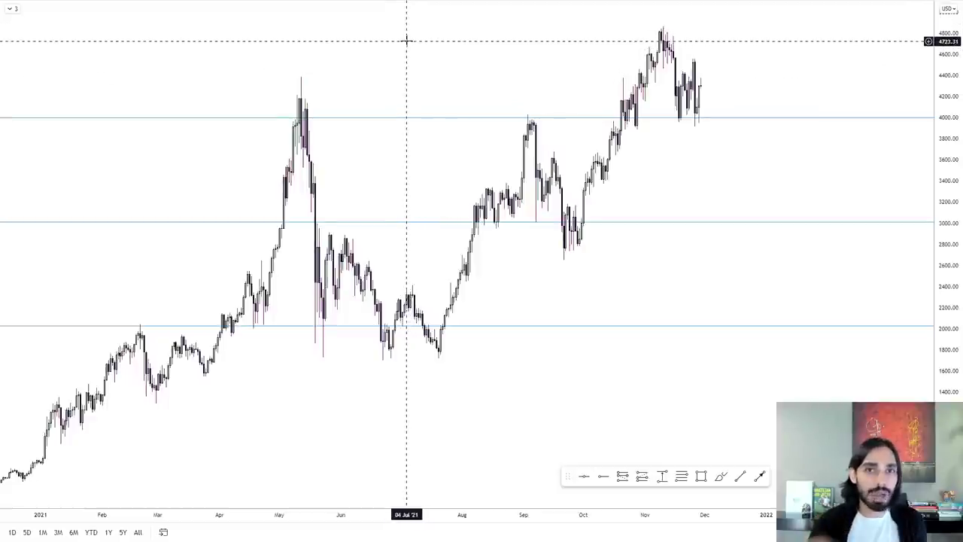
{"action": "scroll", "coordinate": [396, 43], "scroll_direction": "right", "scroll_amount": 3}
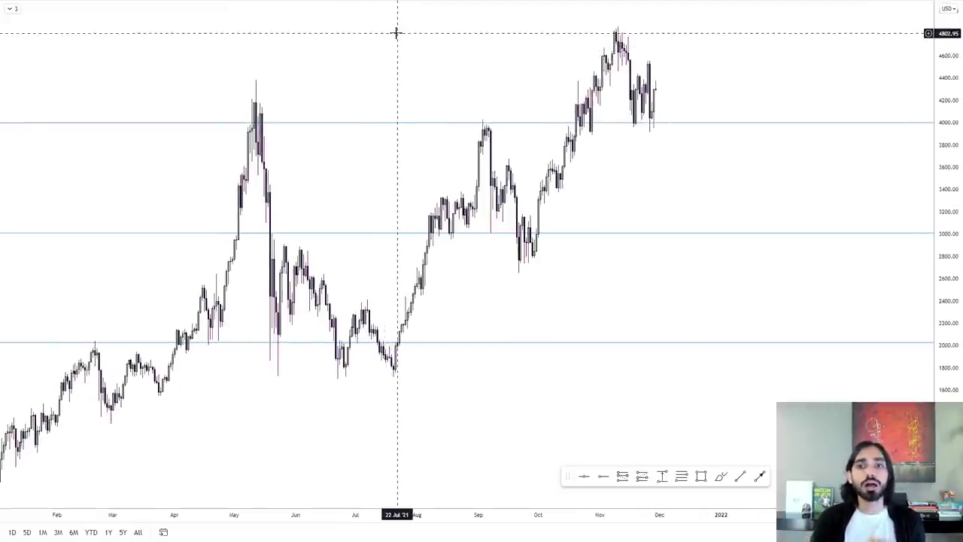
{"action": "scroll", "coordinate": [366, 71], "scroll_direction": "down", "scroll_amount": 2}
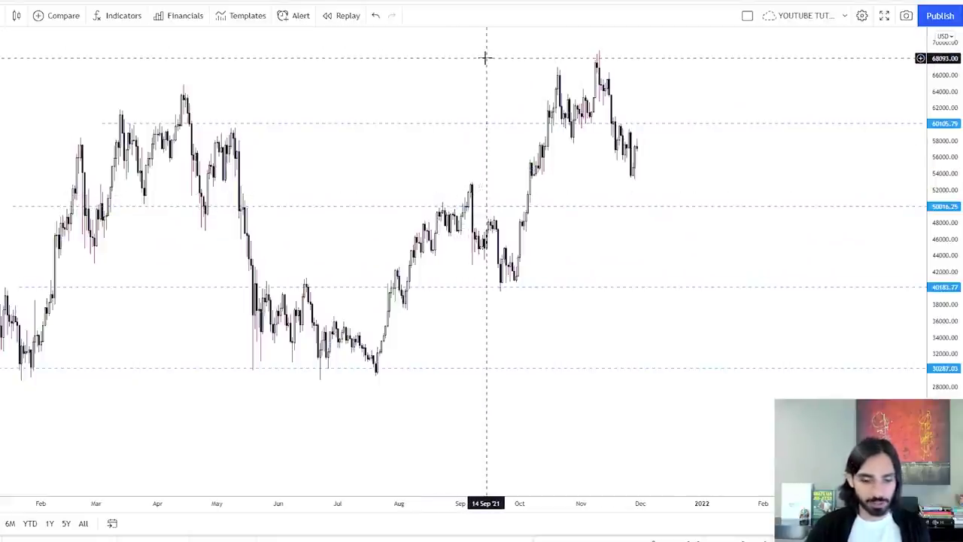
Step: Draw a horizontal line at the ~68k all-time high, view the whole 2021 rally, then reveal the Sample size bullet
{"action": "left_click", "coordinate": [486, 58]}
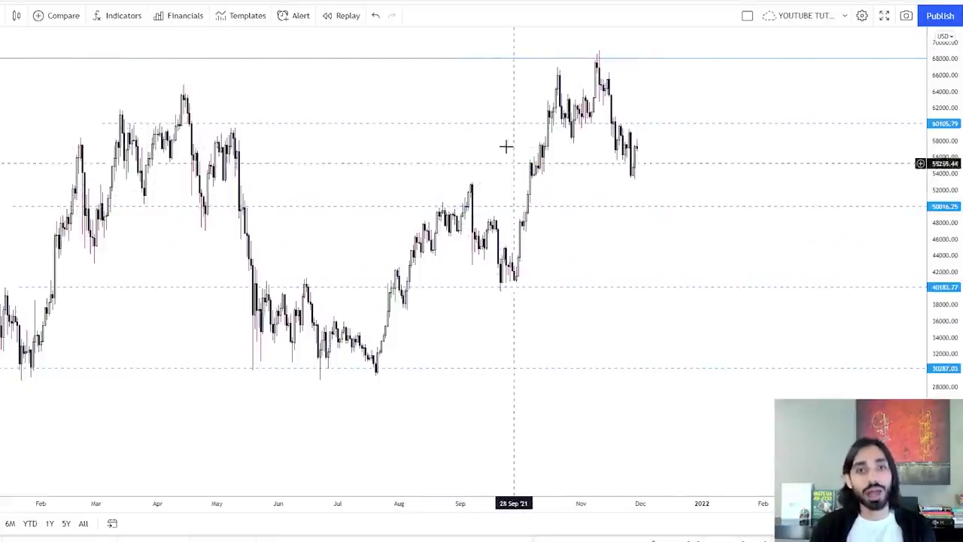
{"action": "left_click_drag", "start_coordinate": [506, 146], "coordinate": [414, 91]}
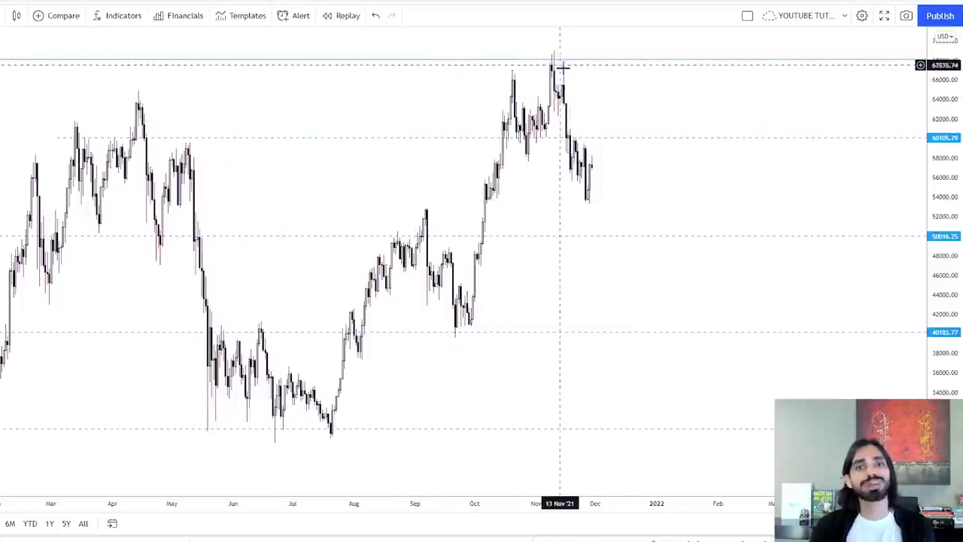
{"action": "left_click_drag", "start_coordinate": [624, 83], "coordinate": [595, 92]}
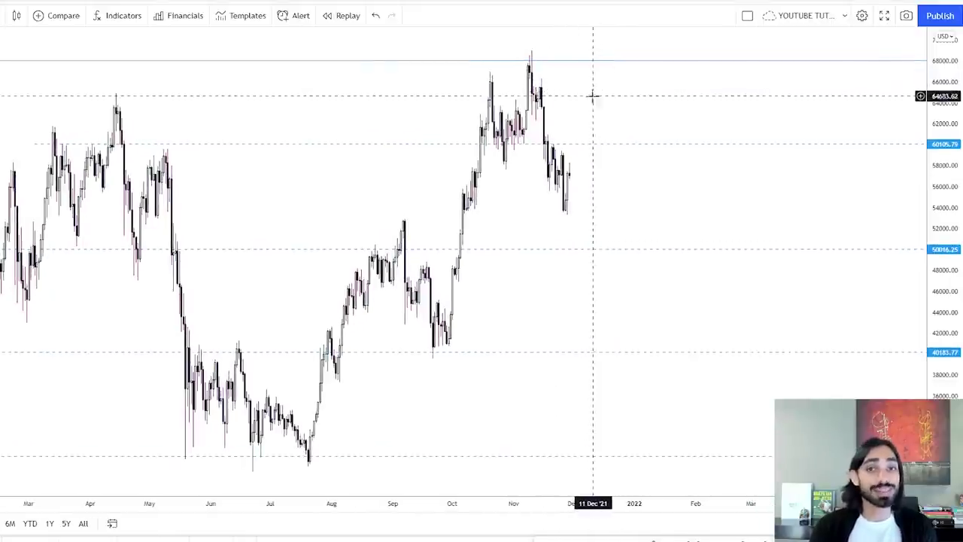
{"action": "scroll", "coordinate": [587, 120], "scroll_direction": "down", "scroll_amount": 3}
{"action": "scroll", "coordinate": [557, 264], "scroll_direction": "down", "scroll_amount": 2}
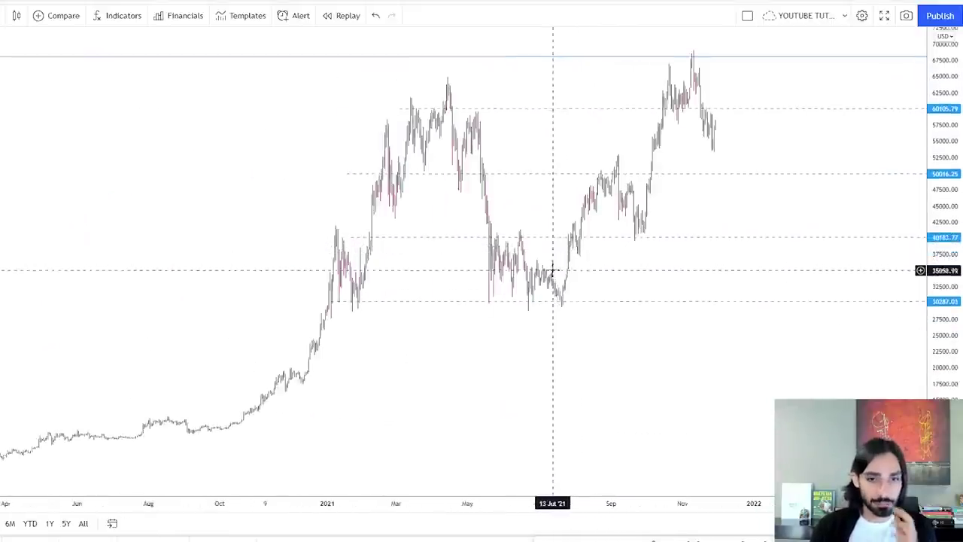
{"action": "scroll", "coordinate": [555, 271], "scroll_direction": "up", "scroll_amount": 2}
{"action": "left_click_drag", "start_coordinate": [532, 321], "coordinate": [630, 318]}
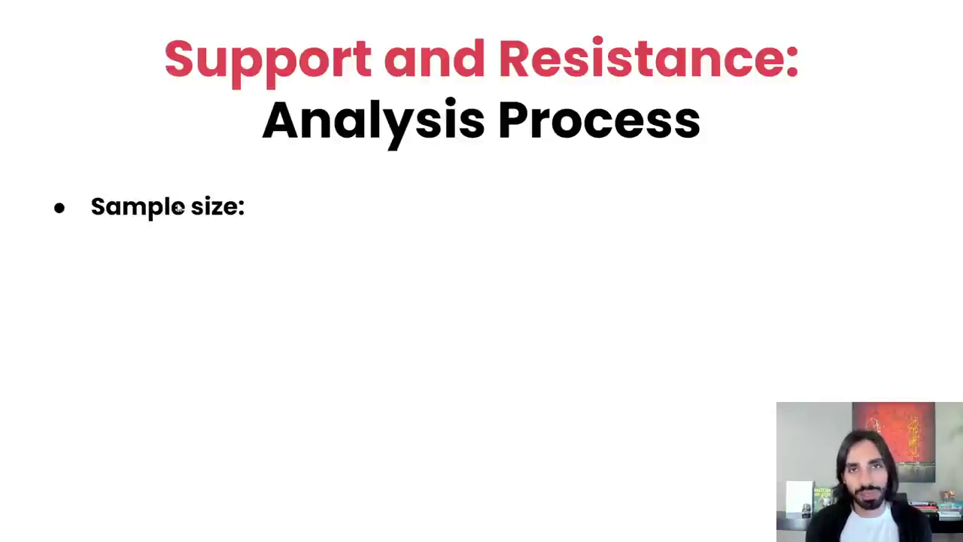
{"action": "key", "text": "Right"}
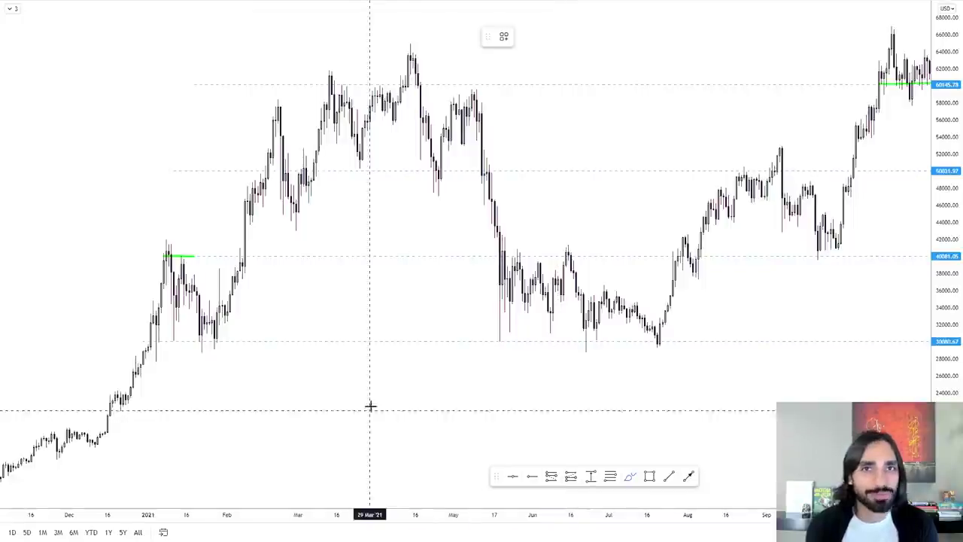
Step: Circle in green the December, January, May, June and July touches of 30k
{"action": "left_click_drag", "start_coordinate": [180, 333], "coordinate": [216, 334]}
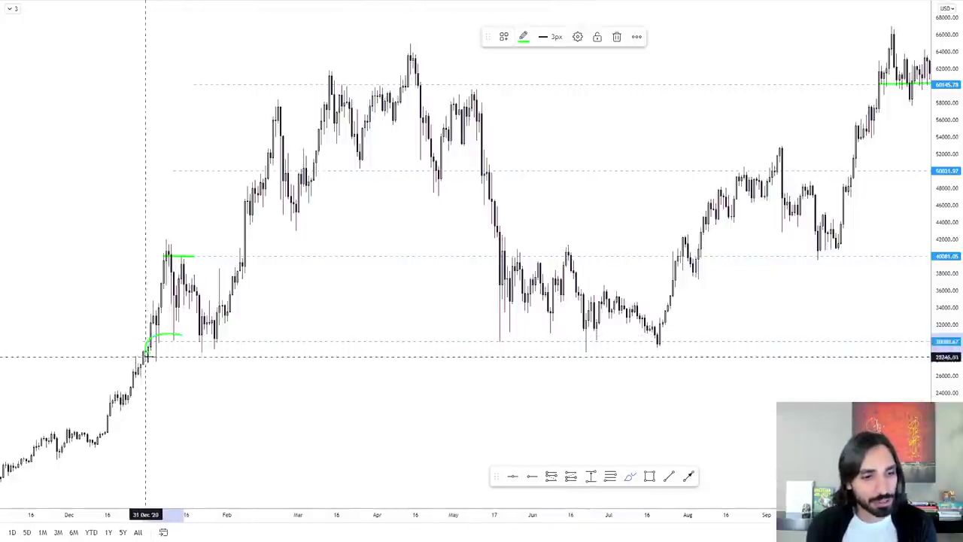
{"action": "left_click_drag", "start_coordinate": [144, 355], "coordinate": [218, 333]}
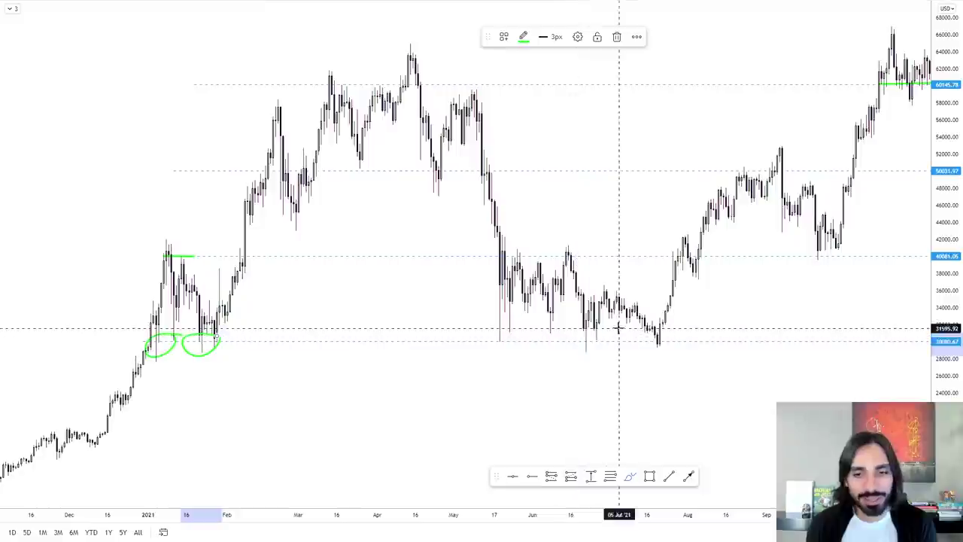
{"action": "mouse_move", "coordinate": [529, 327]}
{"action": "left_mouse_down"}
{"action": "mouse_move", "coordinate": [490, 327]}
{"action": "mouse_move", "coordinate": [513, 330]}
{"action": "left_mouse_up"}
{"action": "left_click_drag", "start_coordinate": [609, 328], "coordinate": [584, 329]}
{"action": "left_click_drag", "start_coordinate": [584, 329], "coordinate": [589, 330]}
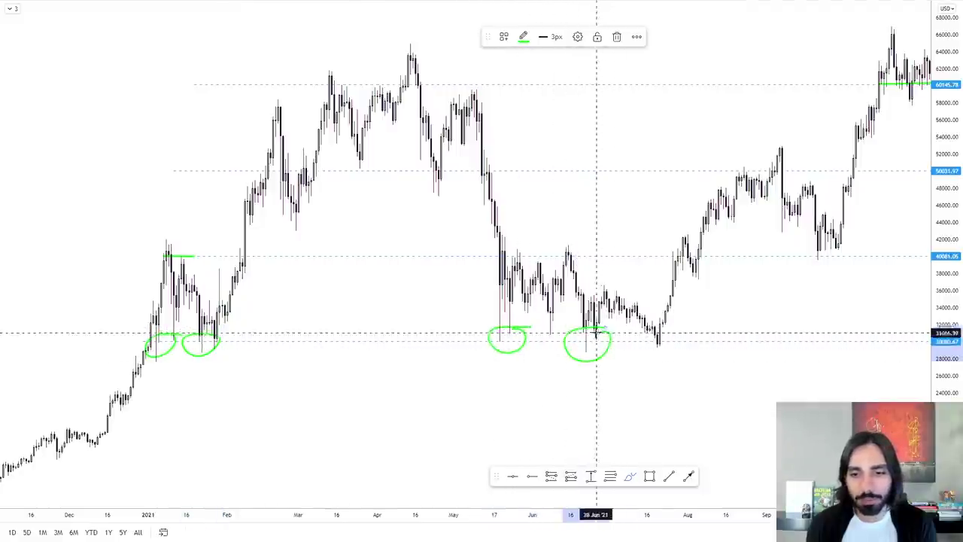
{"action": "mouse_move", "coordinate": [686, 333]}
{"action": "left_mouse_down"}
{"action": "mouse_move", "coordinate": [658, 333]}
{"action": "mouse_move", "coordinate": [673, 334]}
{"action": "left_mouse_up"}
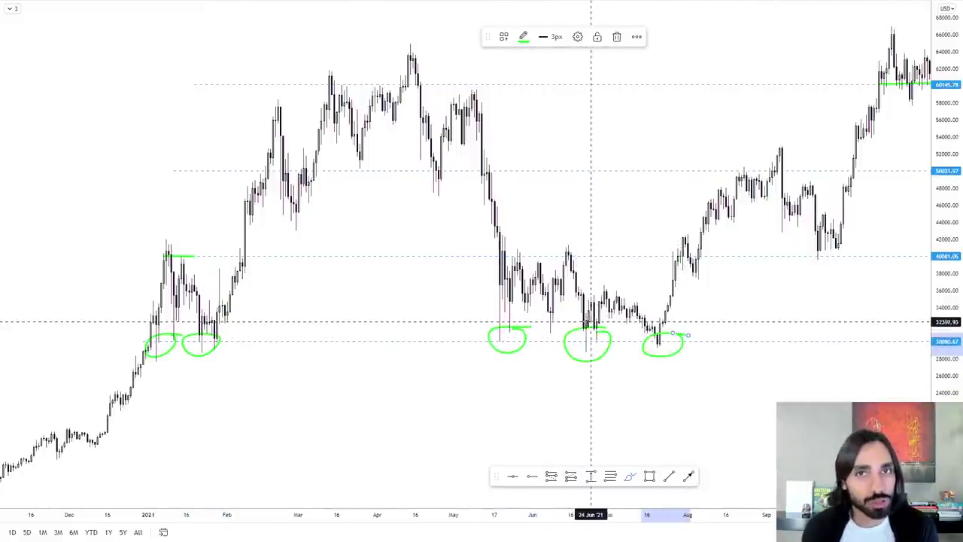
{"action": "left_click_drag", "start_coordinate": [586, 322], "coordinate": [531, 341]}
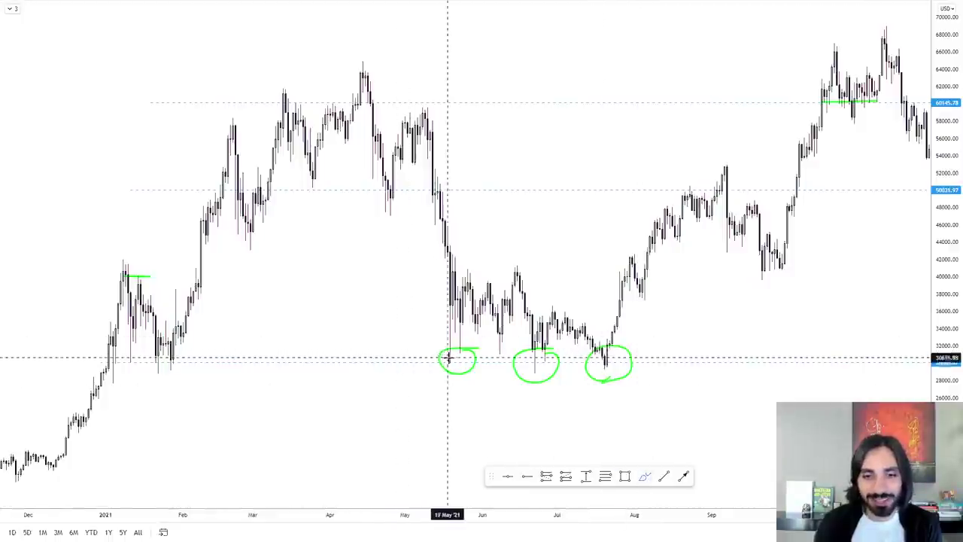
Step: Try upward strokes from the first circled low, undo them, and recenter on the three lows
{"action": "left_click_drag", "start_coordinate": [451, 364], "coordinate": [449, 307]}
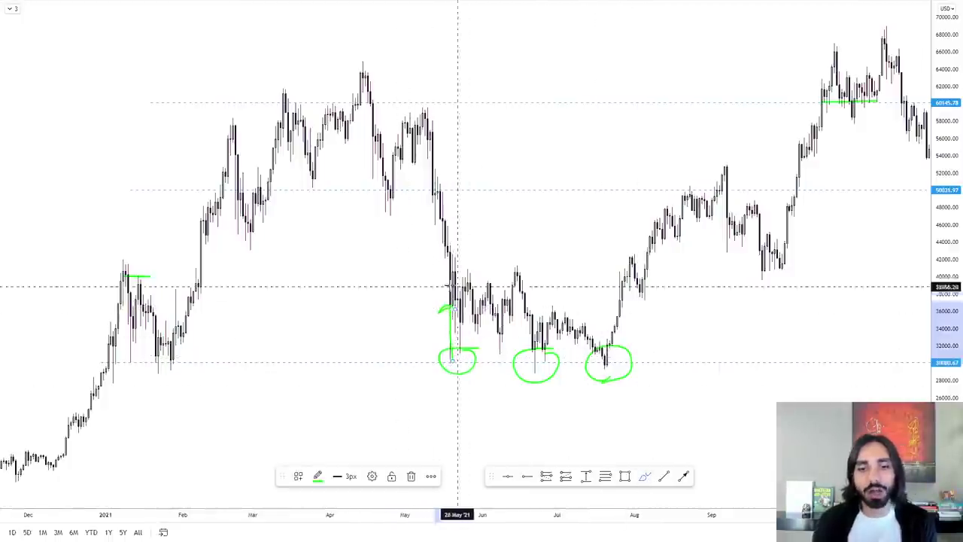
{"action": "key", "text": "ctrl+z"}
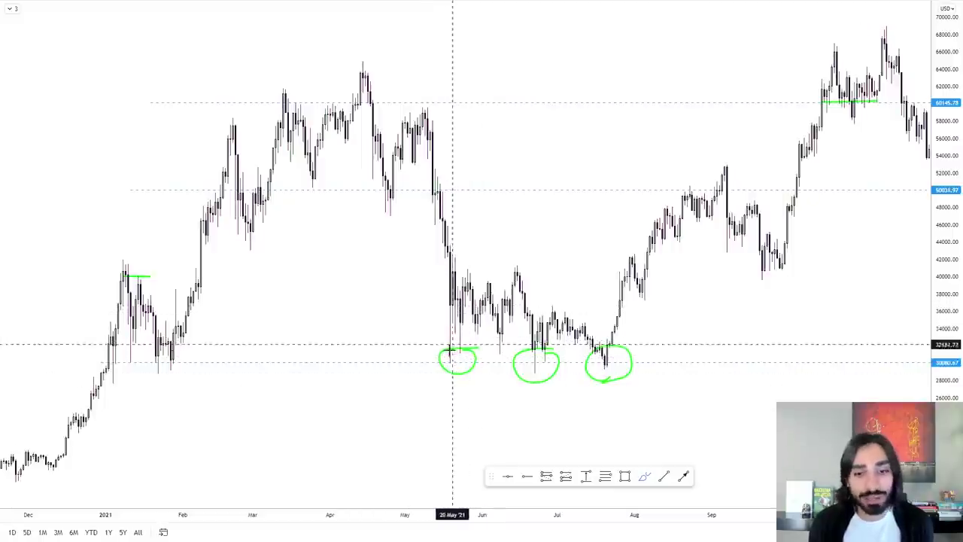
{"action": "left_click_drag", "start_coordinate": [457, 351], "coordinate": [469, 265]}
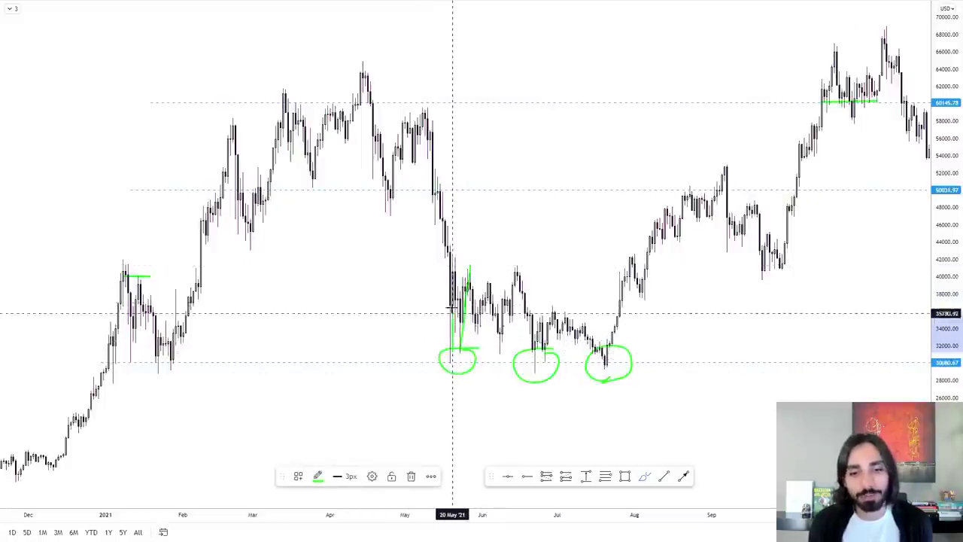
{"action": "mouse_move", "coordinate": [452, 314]}
{"action": "left_mouse_down"}
{"action": "mouse_move", "coordinate": [451, 275]}
{"action": "mouse_move", "coordinate": [465, 324]}
{"action": "left_mouse_up"}
{"action": "key", "text": "ctrl+z"}
{"action": "key", "text": "ctrl+z"}
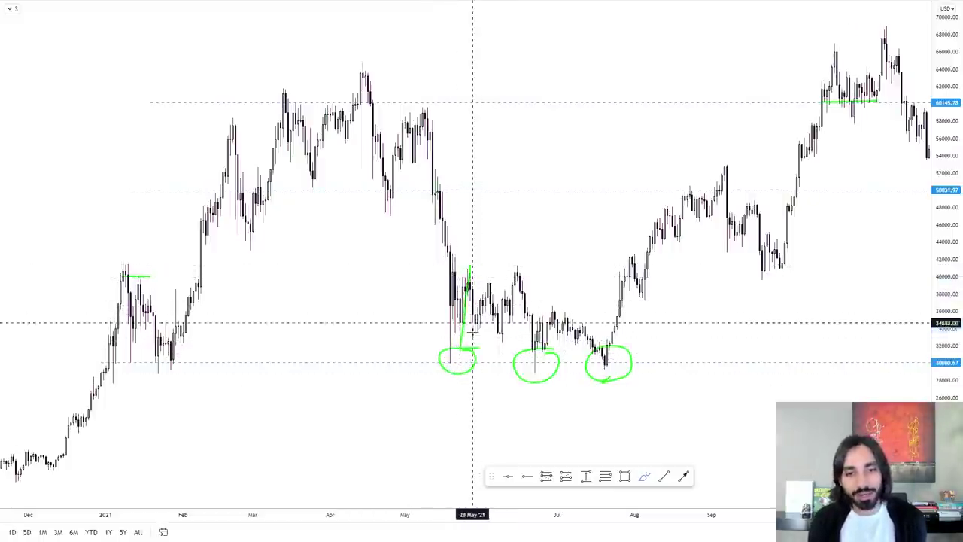
{"action": "scroll", "coordinate": [473, 294], "scroll_direction": "up", "scroll_amount": 5}
{"action": "left_click_drag", "start_coordinate": [232, 286], "coordinate": [559, 268]}
{"action": "scroll", "coordinate": [559, 268], "scroll_direction": "down", "scroll_amount": 2}
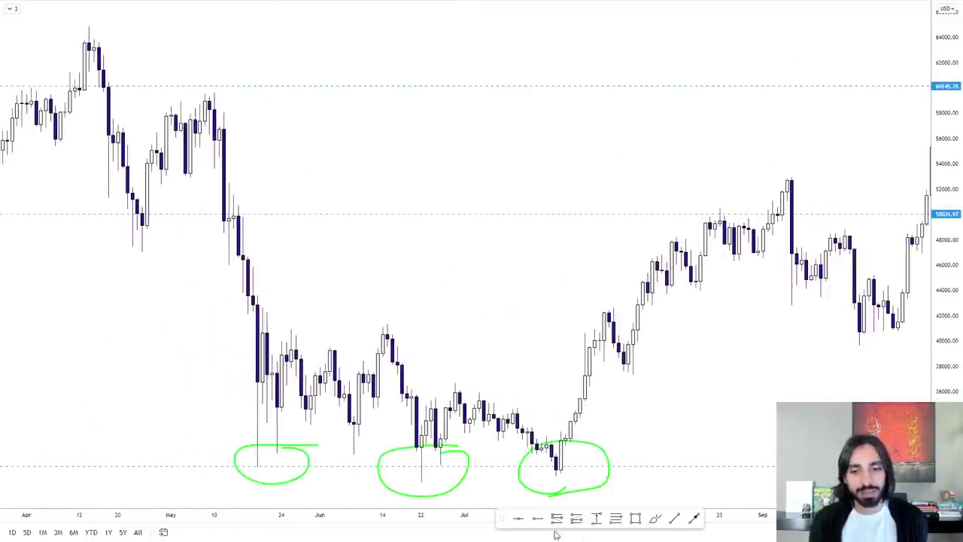
Step: Draw green bounce strokes from the left and middle lows, a range-top line, and a breakout toward 50k
{"action": "left_click", "coordinate": [655, 519]}
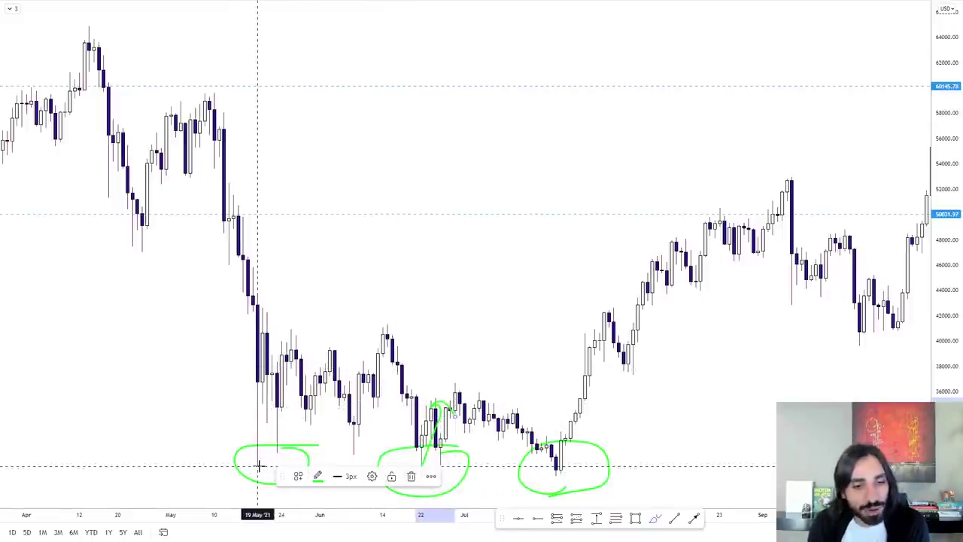
{"action": "mouse_move", "coordinate": [258, 462]}
{"action": "left_mouse_down"}
{"action": "mouse_move", "coordinate": [294, 361]}
{"action": "mouse_move", "coordinate": [291, 326]}
{"action": "mouse_move", "coordinate": [503, 321]}
{"action": "left_mouse_up"}
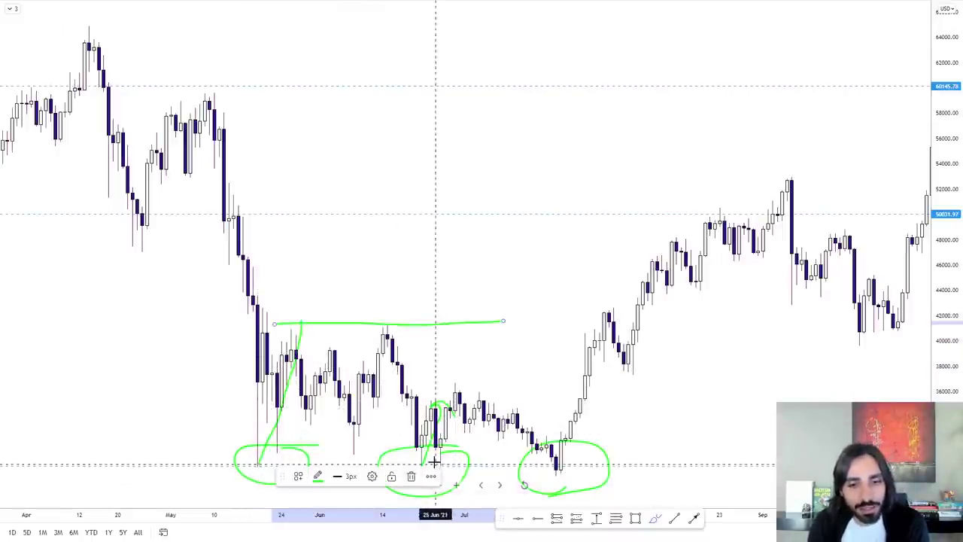
{"action": "left_click_drag", "start_coordinate": [436, 392], "coordinate": [539, 390]}
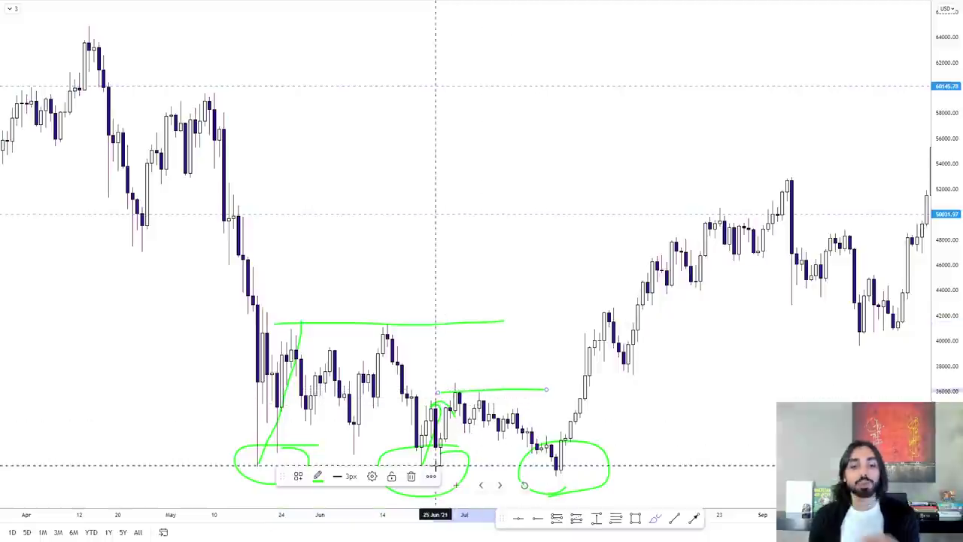
{"action": "mouse_move", "coordinate": [277, 476]}
{"action": "left_mouse_down"}
{"action": "mouse_move", "coordinate": [262, 508]}
{"action": "mouse_move", "coordinate": [210, 532]}
{"action": "left_mouse_up"}
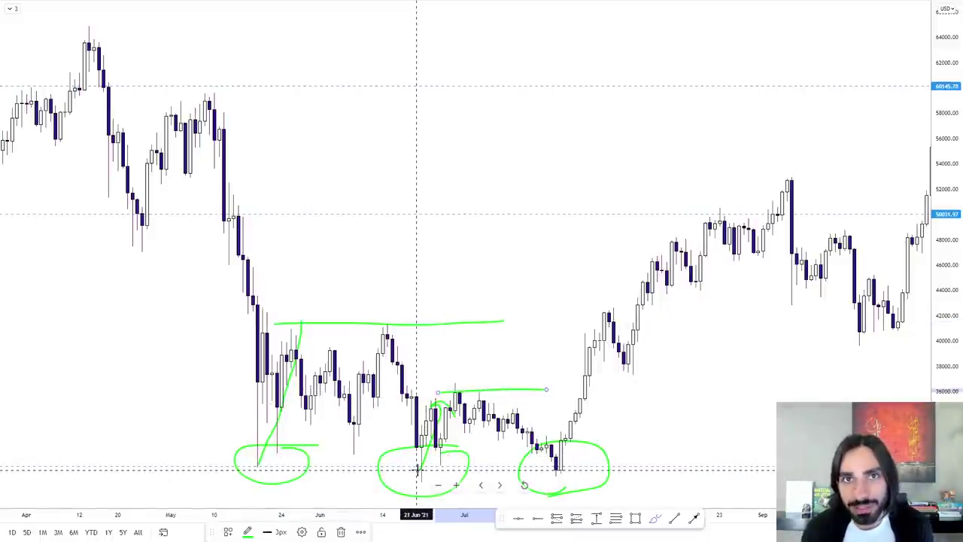
{"action": "left_click_drag", "start_coordinate": [422, 468], "coordinate": [450, 449]}
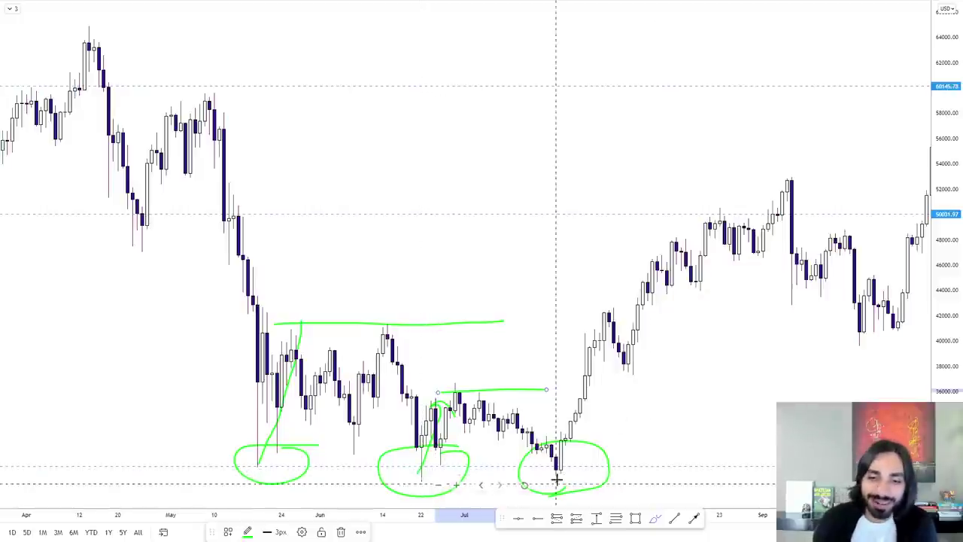
{"action": "mouse_move", "coordinate": [557, 478]}
{"action": "left_mouse_down"}
{"action": "mouse_move", "coordinate": [619, 324]}
{"action": "mouse_move", "coordinate": [701, 198]}
{"action": "mouse_move", "coordinate": [692, 212]}
{"action": "mouse_move", "coordinate": [711, 240]}
{"action": "left_mouse_up"}
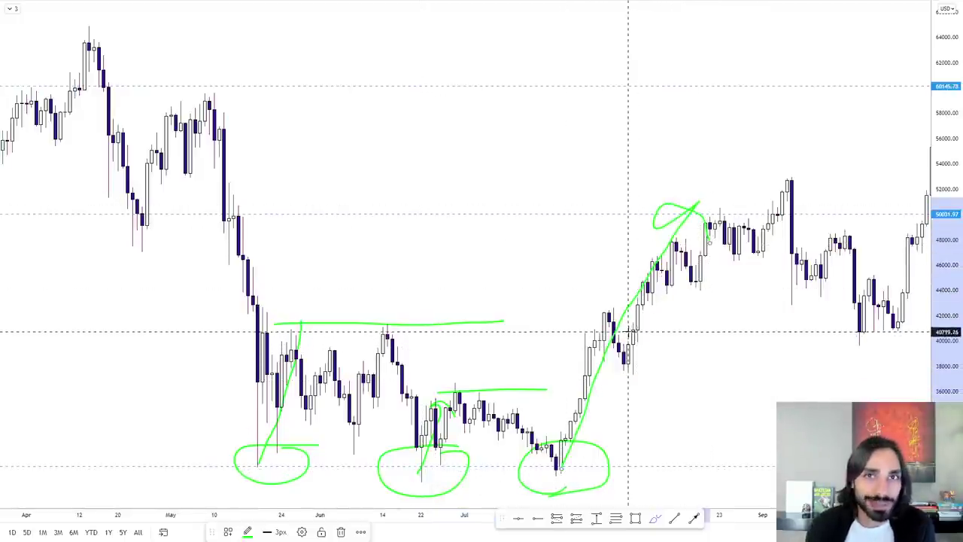
{"action": "scroll", "coordinate": [625, 330], "scroll_direction": "down", "scroll_amount": 5}
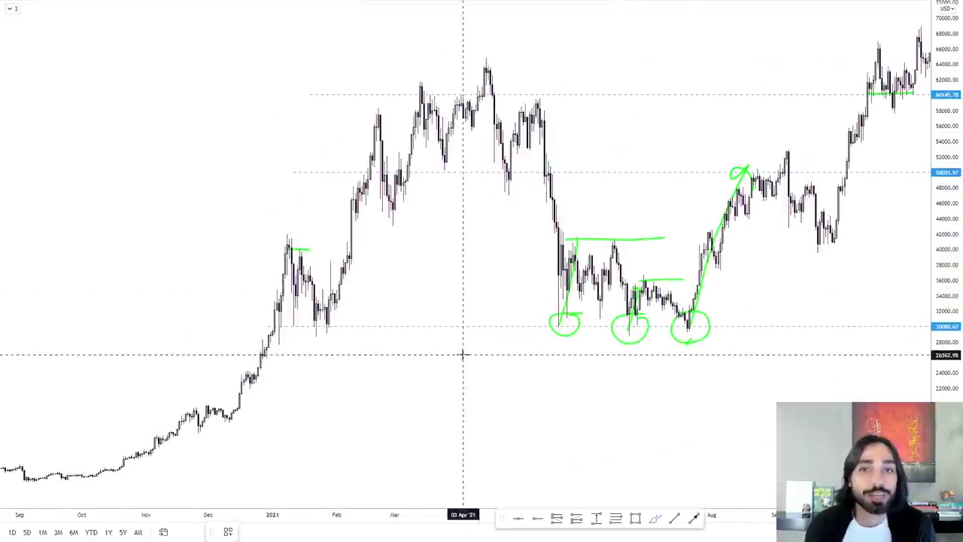
Step: Sketch around the January pullback and circle the March peak and April all-time high near 60k
{"action": "mouse_move", "coordinate": [294, 319]}
{"action": "left_mouse_down"}
{"action": "mouse_move", "coordinate": [269, 330]}
{"action": "mouse_move", "coordinate": [294, 253]}
{"action": "mouse_move", "coordinate": [323, 326]}
{"action": "mouse_move", "coordinate": [350, 230]}
{"action": "mouse_move", "coordinate": [361, 245]}
{"action": "left_mouse_up"}
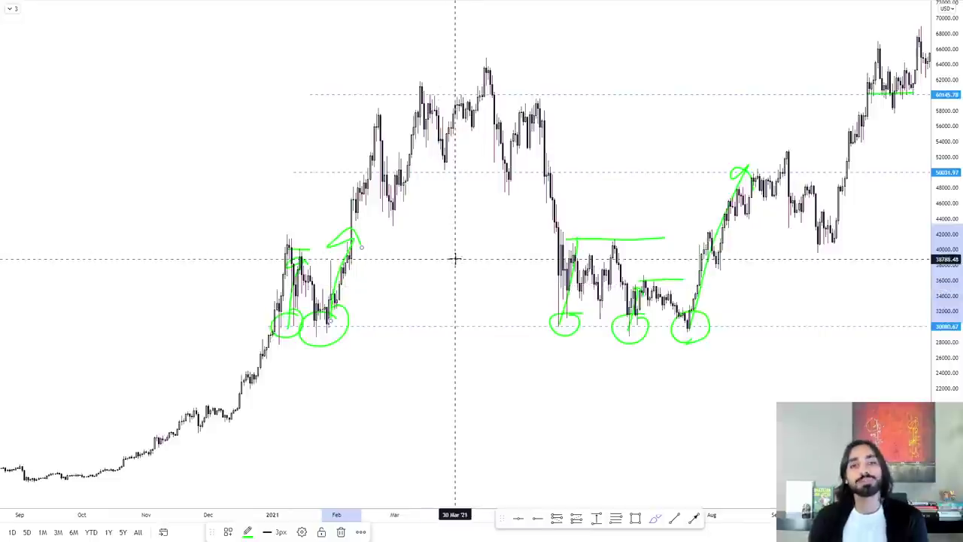
{"action": "scroll", "coordinate": [444, 257], "scroll_direction": "right", "scroll_amount": 5}
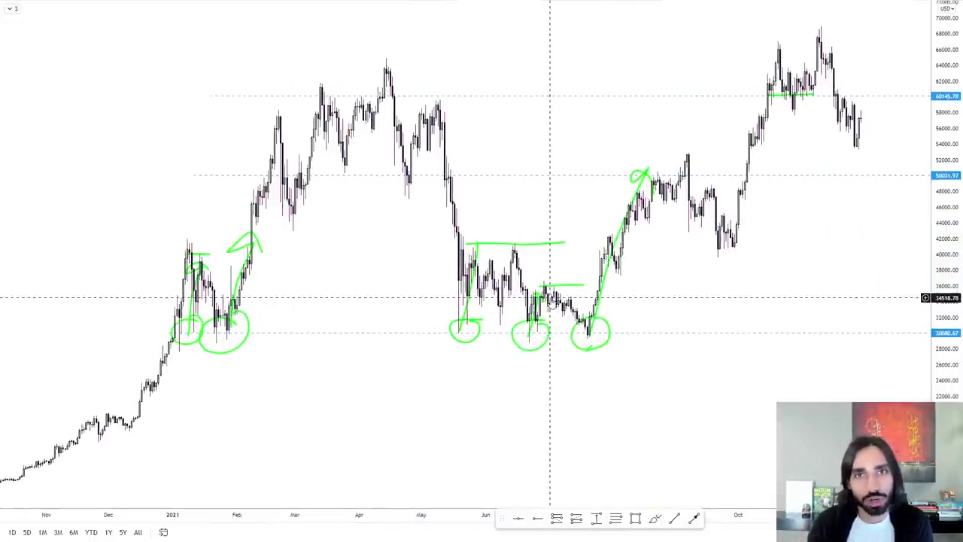
{"action": "scroll", "coordinate": [415, 129], "scroll_direction": "up", "scroll_amount": 1}
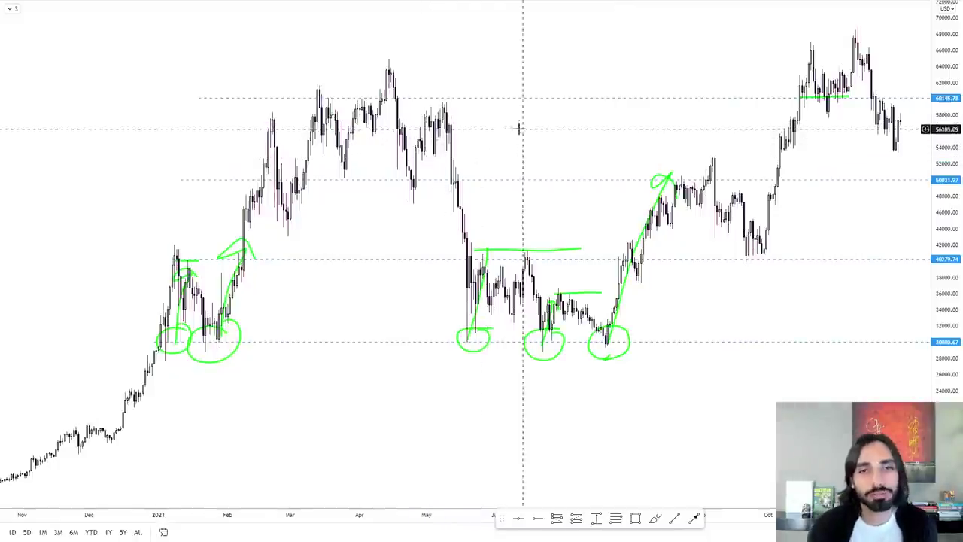
{"action": "left_click_drag", "start_coordinate": [519, 129], "coordinate": [462, 133]}
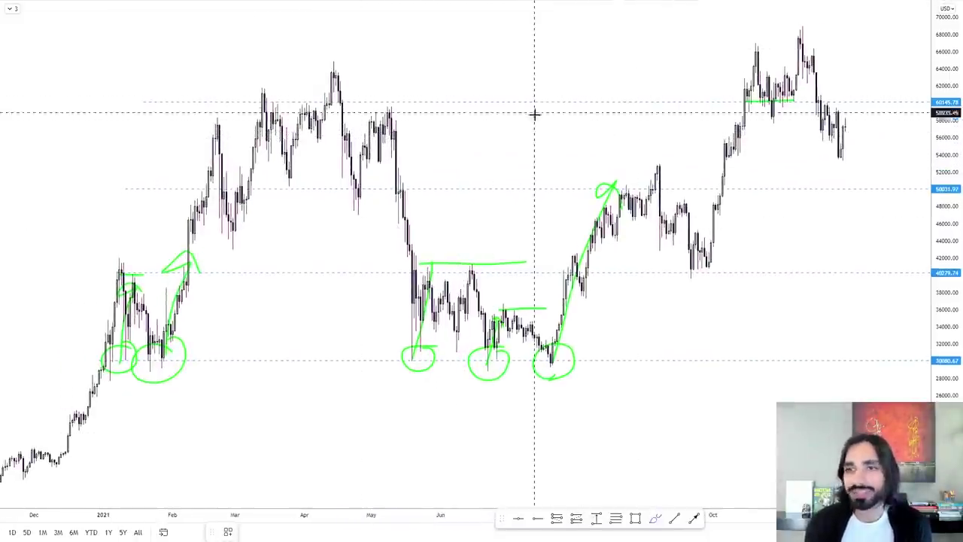
{"action": "left_click_drag", "start_coordinate": [242, 102], "coordinate": [269, 100]}
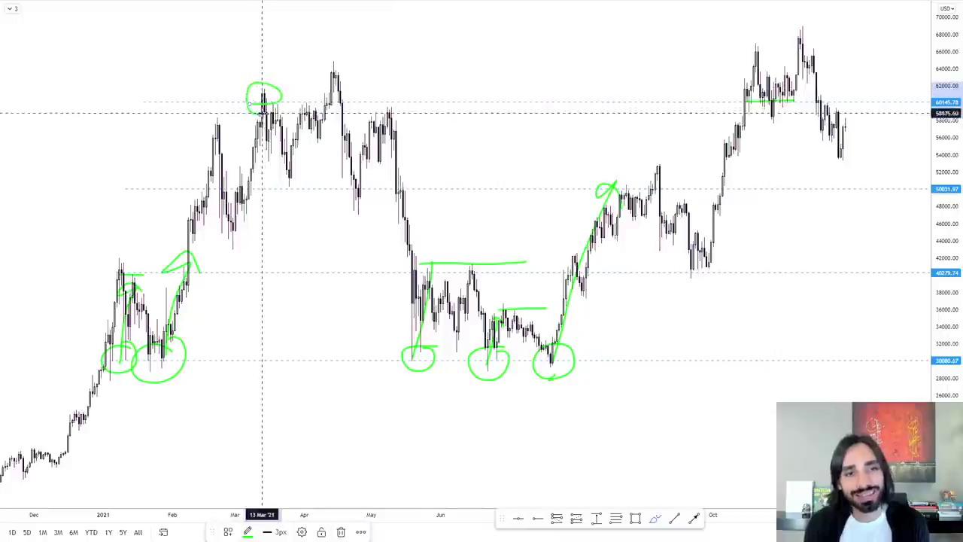
{"action": "mouse_move", "coordinate": [320, 101]}
{"action": "left_mouse_down"}
{"action": "mouse_move", "coordinate": [308, 47]}
{"action": "mouse_move", "coordinate": [325, 104]}
{"action": "left_mouse_up"}
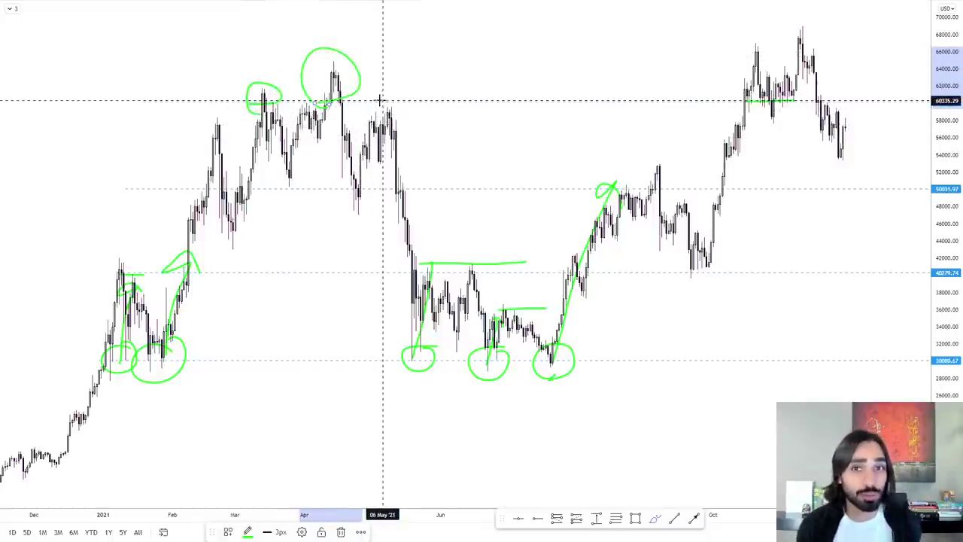
Step: Circle the May peak, the dip below 60k and November's 60k retest
{"action": "left_click_drag", "start_coordinate": [487, 122], "coordinate": [437, 146]}
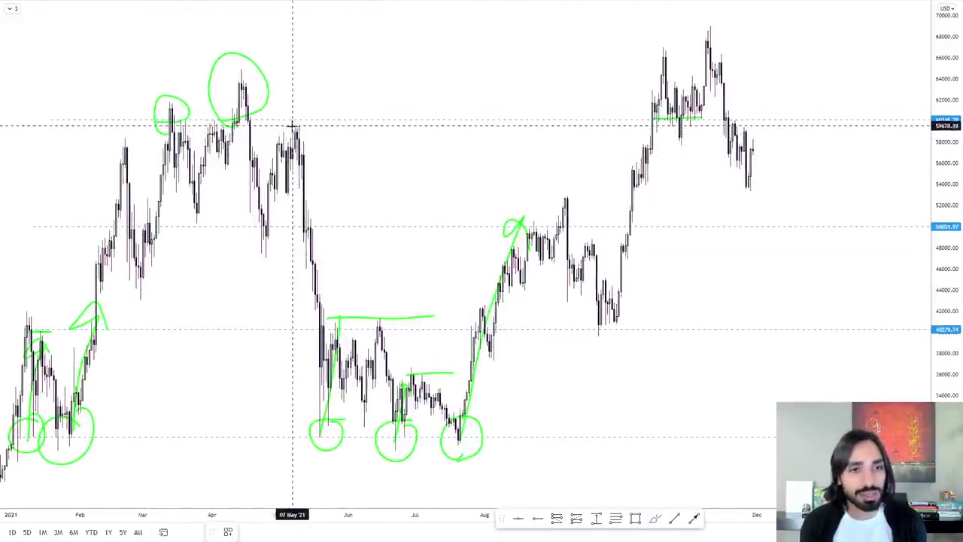
{"action": "mouse_move", "coordinate": [297, 122]}
{"action": "left_mouse_down"}
{"action": "mouse_move", "coordinate": [288, 127]}
{"action": "mouse_move", "coordinate": [300, 132]}
{"action": "mouse_move", "coordinate": [298, 117]}
{"action": "left_mouse_up"}
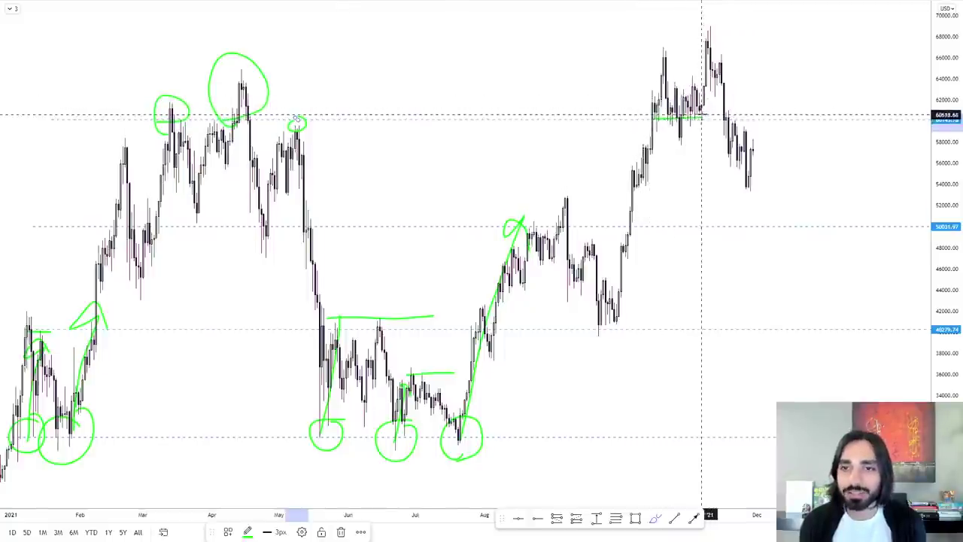
{"action": "mouse_move", "coordinate": [680, 119]}
{"action": "left_mouse_down"}
{"action": "mouse_move", "coordinate": [675, 145]}
{"action": "mouse_move", "coordinate": [688, 133]}
{"action": "mouse_move", "coordinate": [681, 120]}
{"action": "left_mouse_up"}
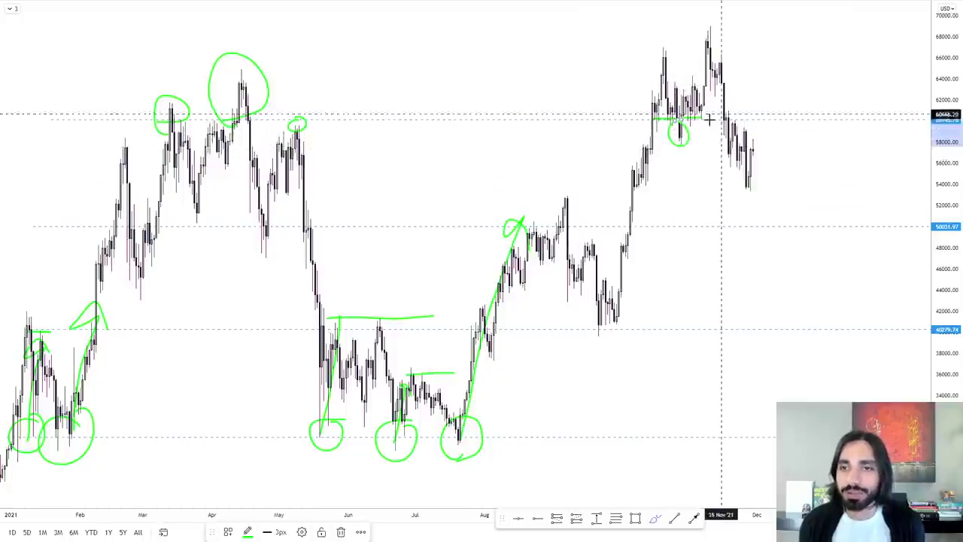
{"action": "mouse_move", "coordinate": [702, 126]}
{"action": "left_mouse_down"}
{"action": "mouse_move", "coordinate": [751, 118]}
{"action": "mouse_move", "coordinate": [708, 132]}
{"action": "left_mouse_up"}
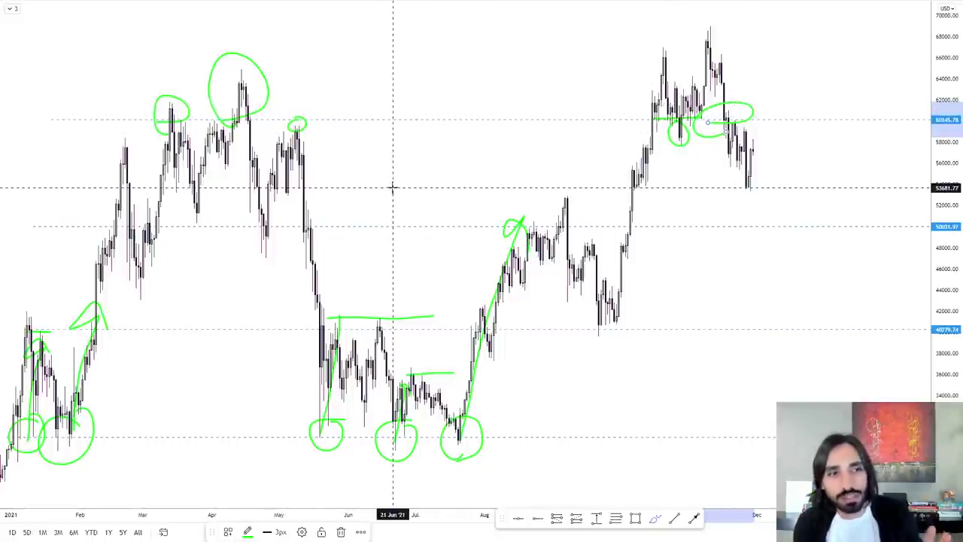
{"action": "scroll", "coordinate": [410, 199], "scroll_direction": "down", "scroll_amount": 3}
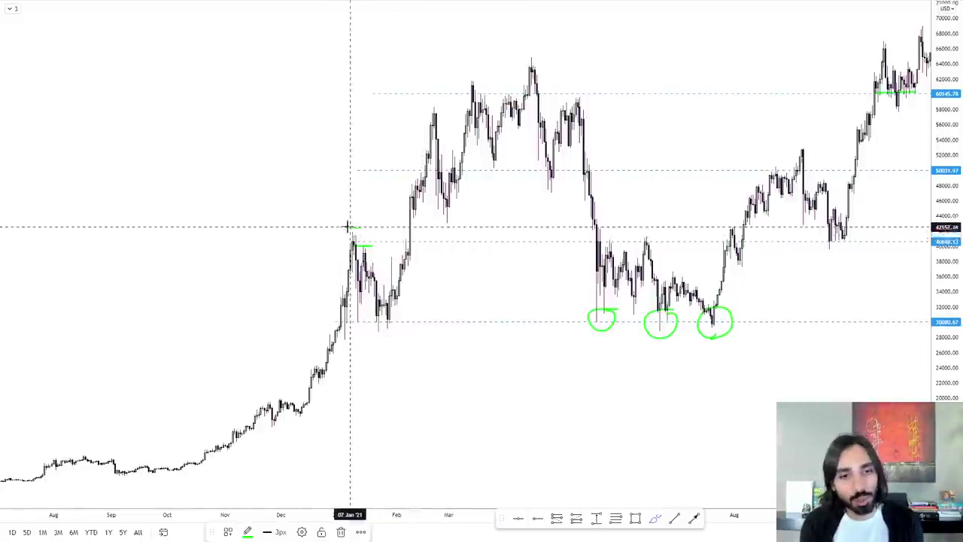
Step: Circle the 40k touches in green: January 2021 peak, range top, July breakout and September dip
{"action": "mouse_move", "coordinate": [349, 226]}
{"action": "left_mouse_down"}
{"action": "mouse_move", "coordinate": [413, 243]}
{"action": "mouse_move", "coordinate": [394, 237]}
{"action": "mouse_move", "coordinate": [415, 241]}
{"action": "mouse_move", "coordinate": [414, 216]}
{"action": "left_mouse_up"}
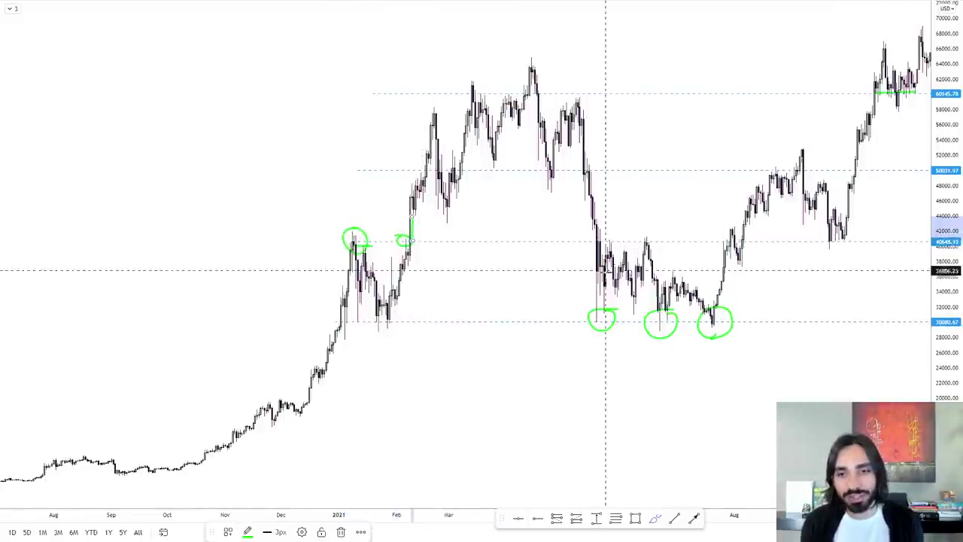
{"action": "left_click_drag", "start_coordinate": [653, 243], "coordinate": [603, 232]}
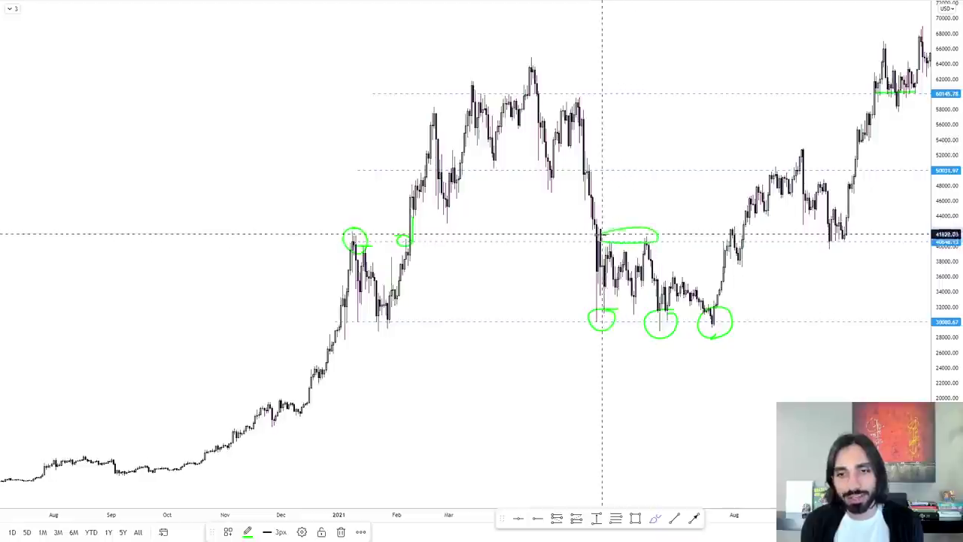
{"action": "left_click_drag", "start_coordinate": [722, 224], "coordinate": [742, 228]}
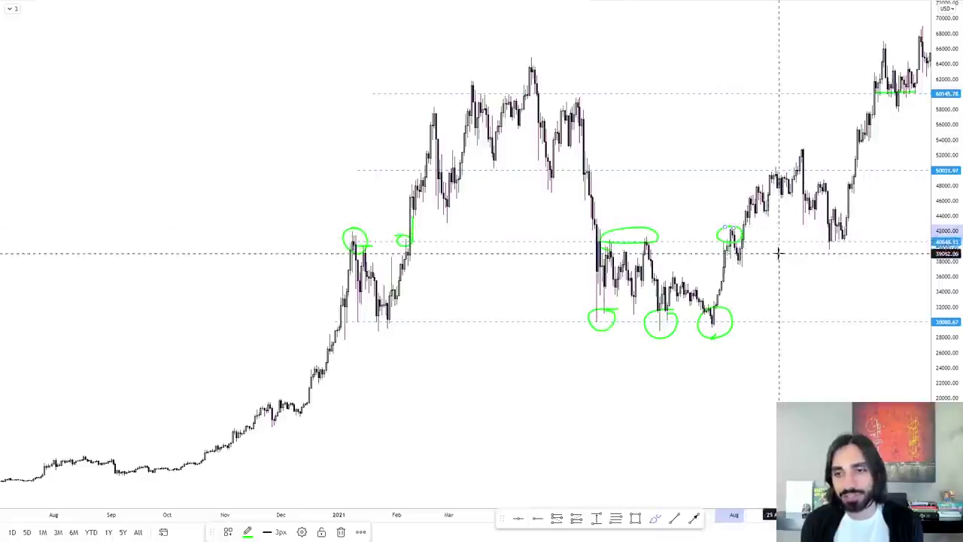
{"action": "mouse_move", "coordinate": [858, 239]}
{"action": "left_mouse_down"}
{"action": "mouse_move", "coordinate": [819, 240]}
{"action": "mouse_move", "coordinate": [854, 253]}
{"action": "mouse_move", "coordinate": [856, 239]}
{"action": "left_mouse_up"}
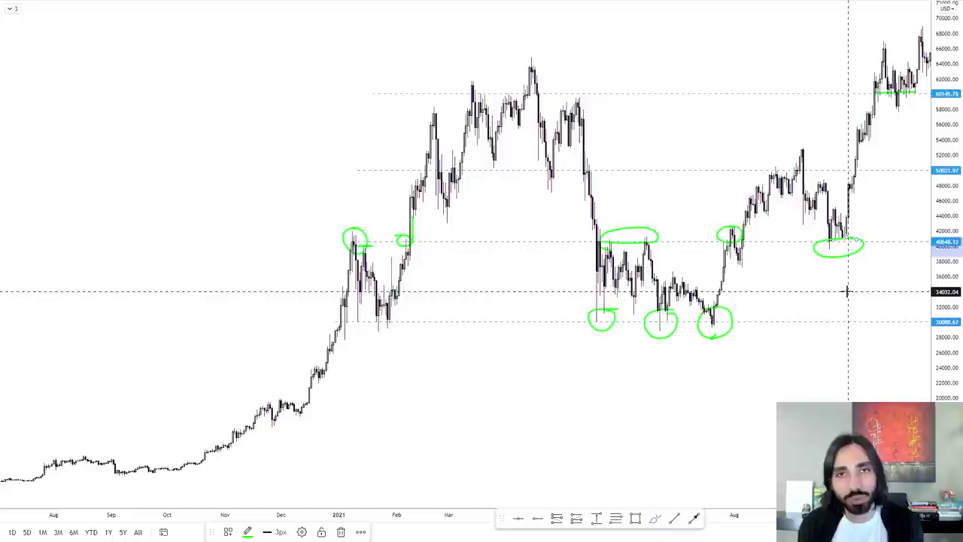
{"action": "left_click_drag", "start_coordinate": [802, 268], "coordinate": [736, 304]}
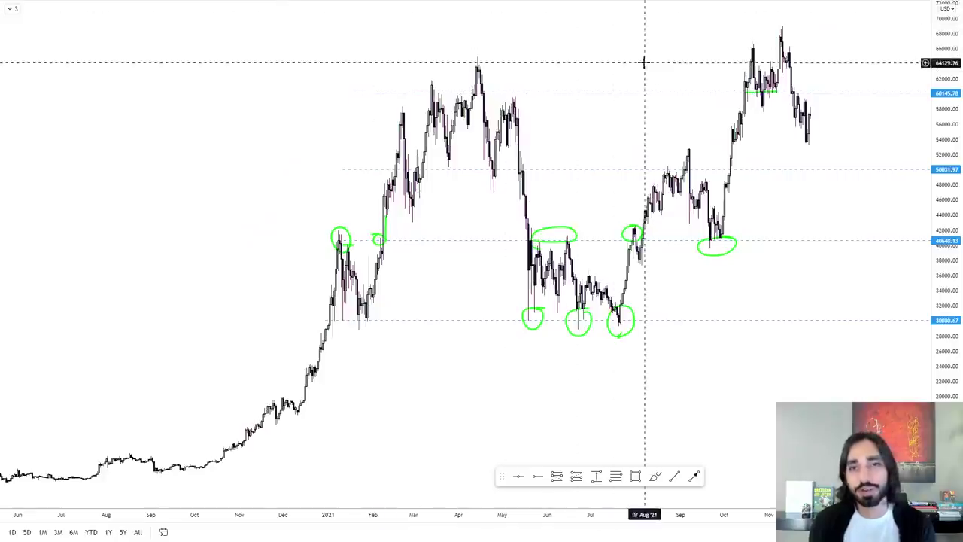
Step: Scroll and pan across the circled BTCUSD chart to review the marked levels
{"action": "scroll", "coordinate": [594, 90], "scroll_direction": "up", "scroll_amount": 3}
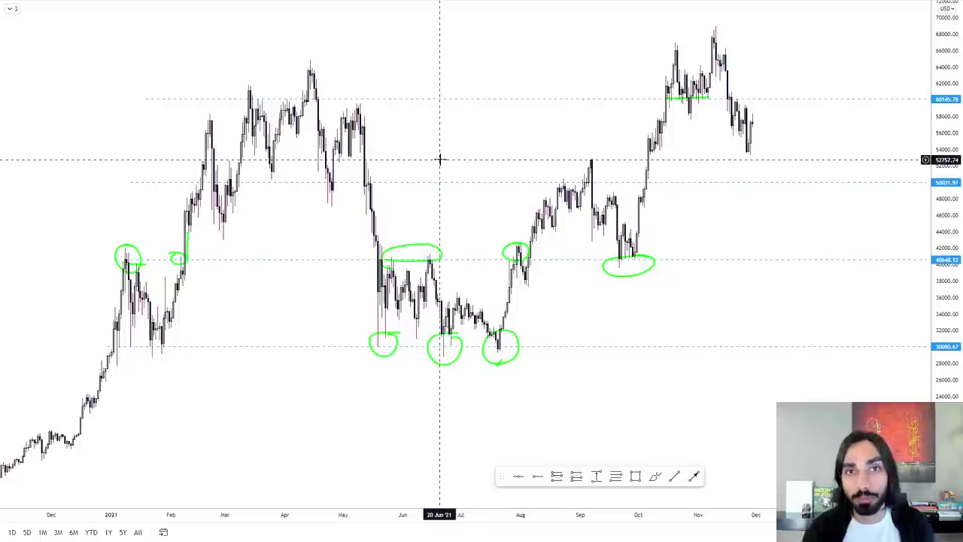
{"action": "scroll", "coordinate": [440, 159], "scroll_direction": "right", "scroll_amount": 3}
{"action": "scroll", "coordinate": [420, 236], "scroll_direction": "left", "scroll_amount": 1}
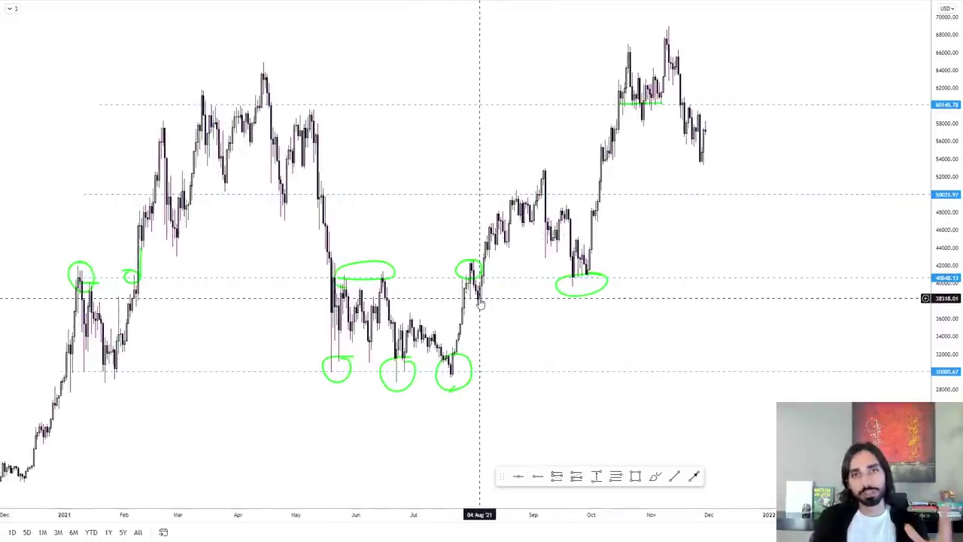
{"action": "scroll", "coordinate": [451, 286], "scroll_direction": "left", "scroll_amount": 3}
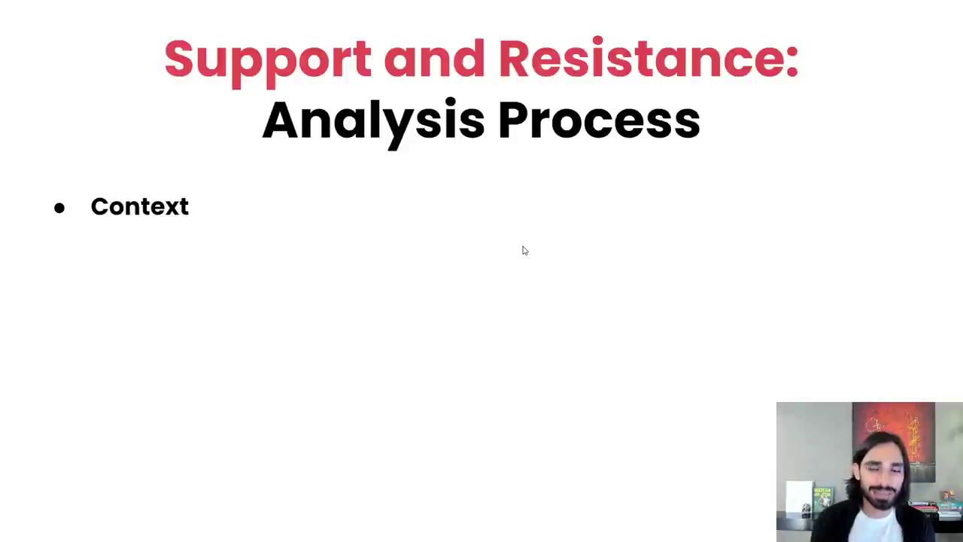
Step: Reveal the 'Macro trend? Bullish or Bearish' sub-bullet, then zoom the BTCUSD chart out to August 2020
{"action": "key", "text": "Right"}
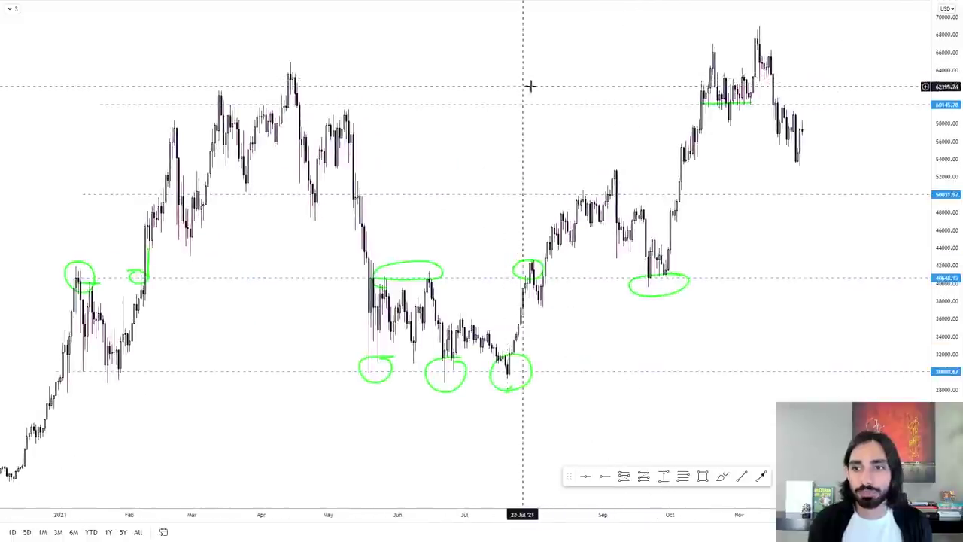
{"action": "scroll", "coordinate": [530, 87], "scroll_direction": "down", "scroll_amount": 5}
{"action": "left_click_drag", "start_coordinate": [608, 67], "coordinate": [567, 68]}
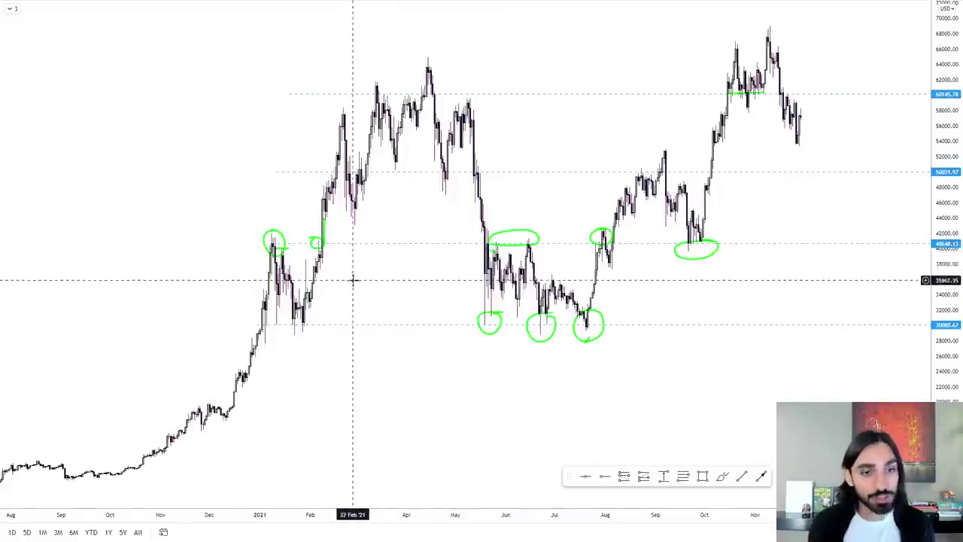
Step: Frame the 2021 price action and loop the 30k support zone, late-May bounce and September low with the green brush
{"action": "scroll", "coordinate": [416, 286], "scroll_direction": "up", "scroll_amount": 2}
{"action": "left_click_drag", "start_coordinate": [331, 296], "coordinate": [379, 292]}
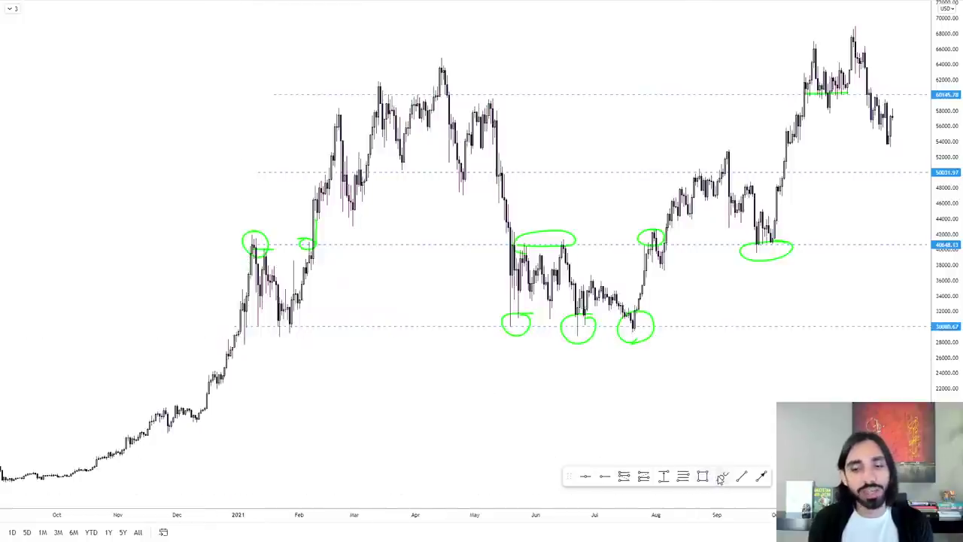
{"action": "left_click", "coordinate": [721, 478]}
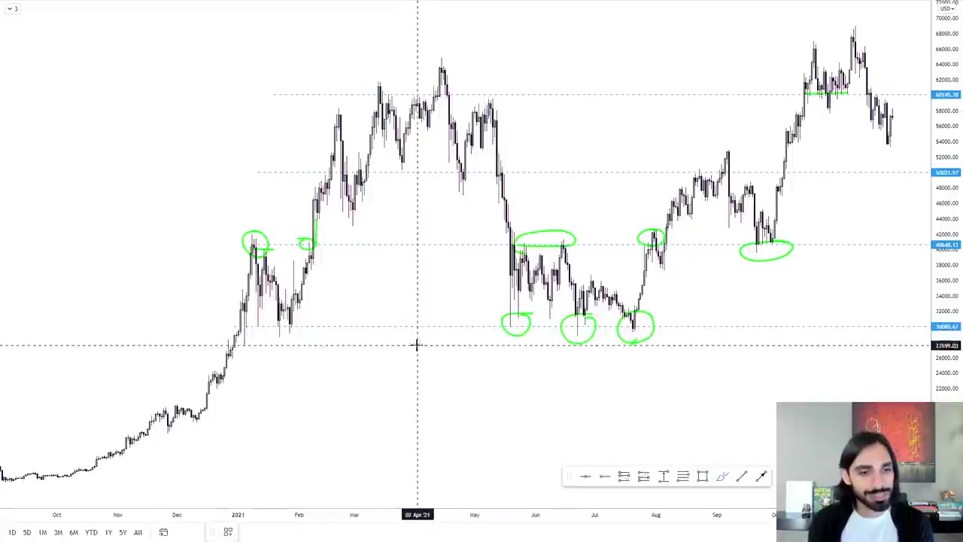
{"action": "mouse_move", "coordinate": [216, 317]}
{"action": "left_mouse_down"}
{"action": "mouse_move", "coordinate": [570, 308]}
{"action": "mouse_move", "coordinate": [695, 329]}
{"action": "mouse_move", "coordinate": [381, 333]}
{"action": "mouse_move", "coordinate": [210, 314]}
{"action": "left_mouse_up"}
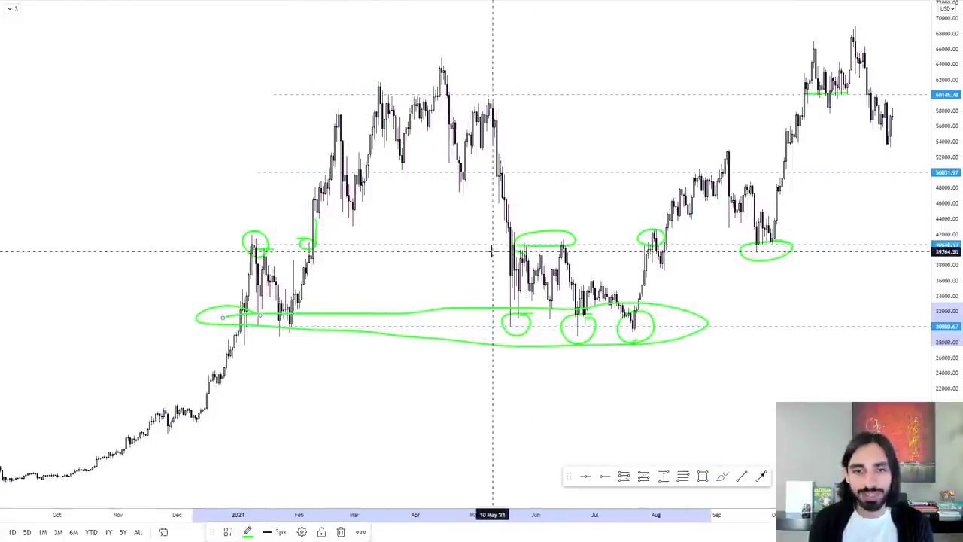
{"action": "mouse_move", "coordinate": [515, 228]}
{"action": "left_mouse_down"}
{"action": "mouse_move", "coordinate": [510, 263]}
{"action": "mouse_move", "coordinate": [516, 230]}
{"action": "left_mouse_up"}
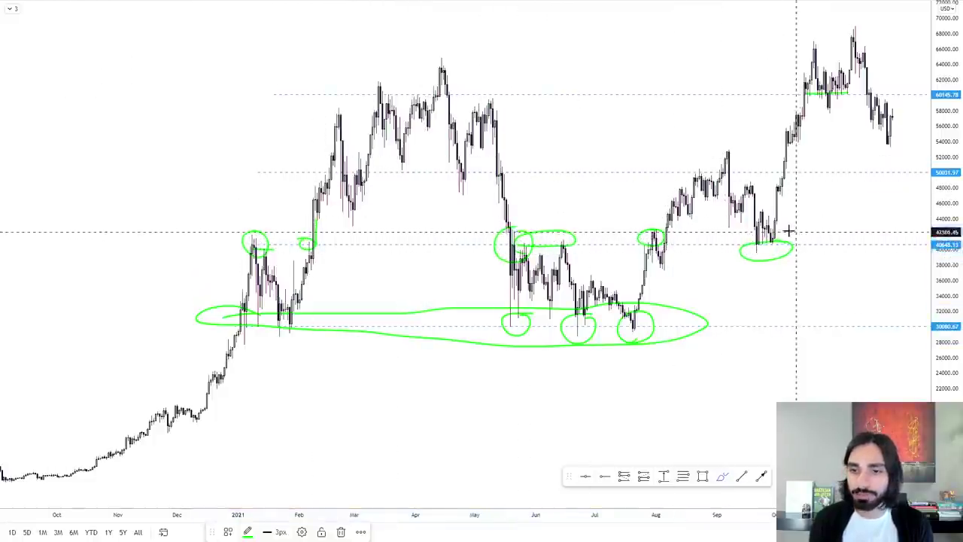
{"action": "left_click_drag", "start_coordinate": [790, 230], "coordinate": [753, 232]}
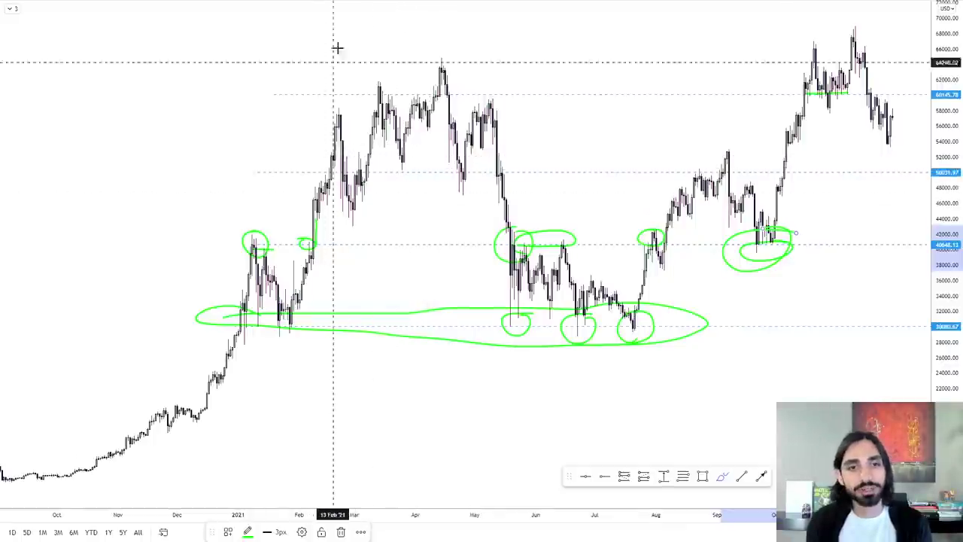
Step: Trace and circle the February, March, April–May, late-August and November 2021 peaks in green
{"action": "left_click_drag", "start_coordinate": [340, 176], "coordinate": [341, 113]}
{"action": "mouse_move", "coordinate": [467, 181]}
{"action": "left_mouse_down"}
{"action": "mouse_move", "coordinate": [490, 98]}
{"action": "mouse_move", "coordinate": [504, 152]}
{"action": "left_mouse_up"}
{"action": "mouse_move", "coordinate": [719, 172]}
{"action": "left_mouse_down"}
{"action": "mouse_move", "coordinate": [728, 146]}
{"action": "mouse_move", "coordinate": [712, 166]}
{"action": "left_mouse_up"}
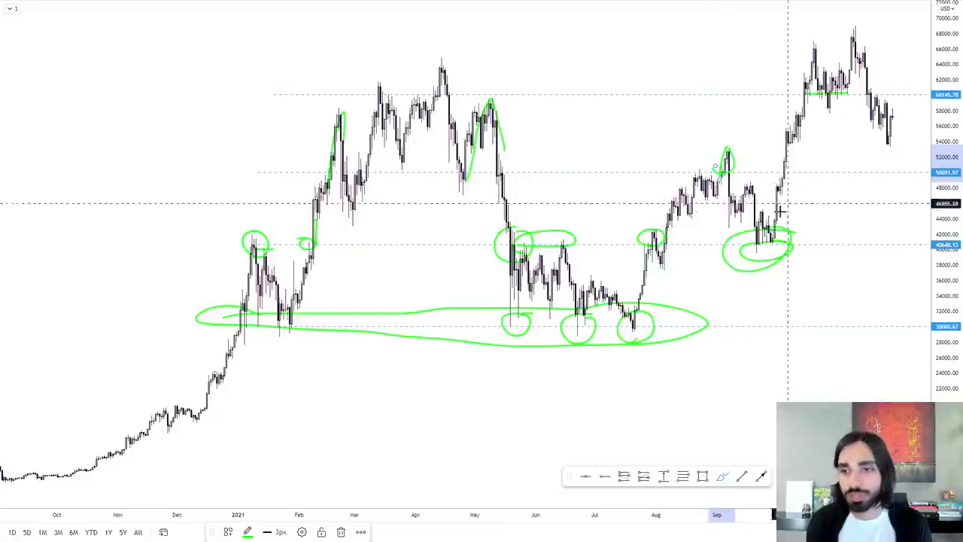
{"action": "left_click_drag", "start_coordinate": [771, 234], "coordinate": [807, 77]}
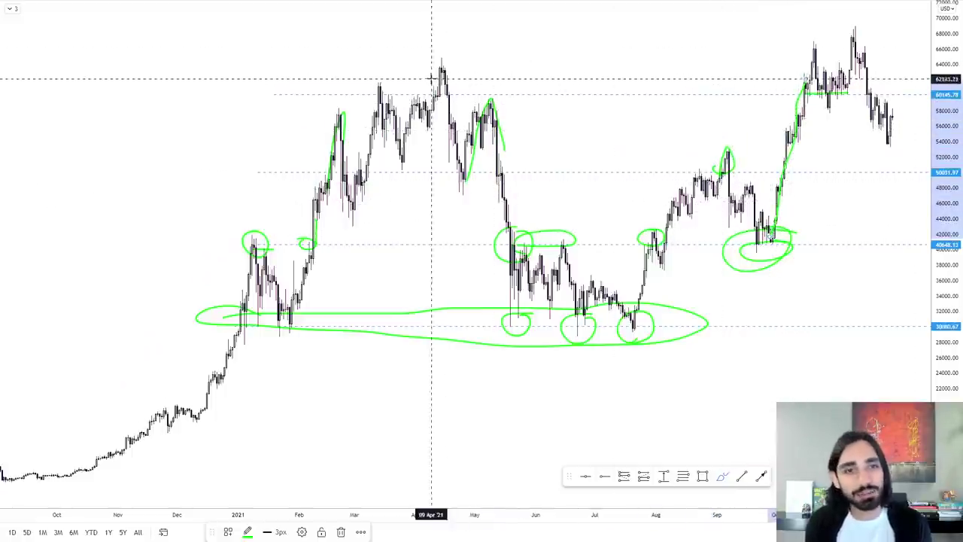
{"action": "mouse_move", "coordinate": [392, 71]}
{"action": "left_mouse_down"}
{"action": "mouse_move", "coordinate": [416, 77]}
{"action": "mouse_move", "coordinate": [394, 69]}
{"action": "left_mouse_up"}
{"action": "left_click_drag", "start_coordinate": [474, 60], "coordinate": [467, 62]}
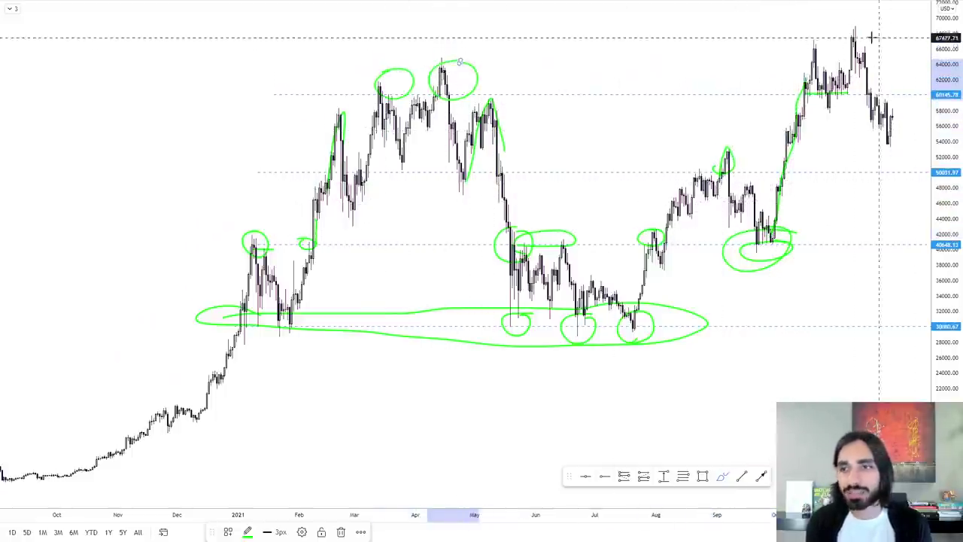
{"action": "mouse_move", "coordinate": [873, 39]}
{"action": "left_mouse_down"}
{"action": "mouse_move", "coordinate": [912, 76]}
{"action": "mouse_move", "coordinate": [849, 43]}
{"action": "left_mouse_up"}
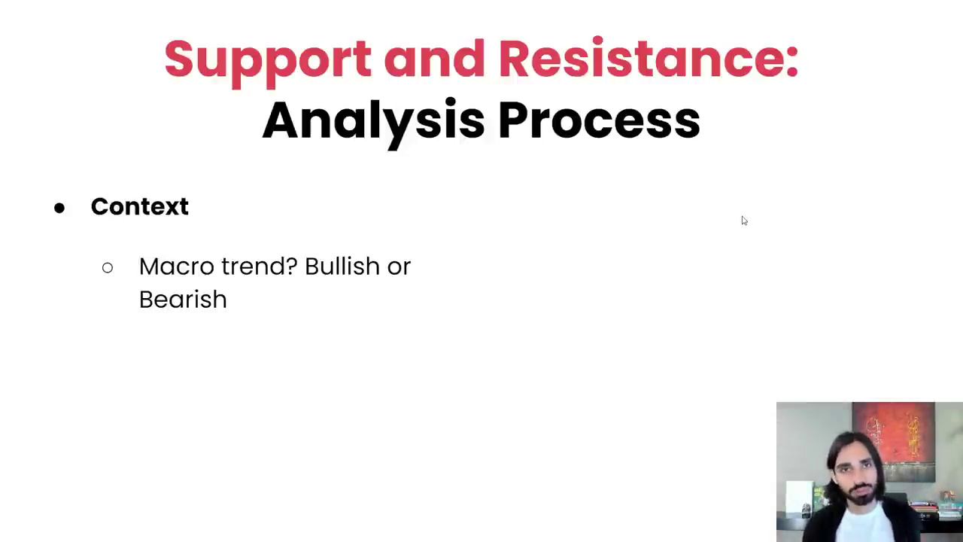
Step: Reveal the Trend Analysis, Fundamental Analysis and Market Sentiment bullets, then switch to the Market Meditations page
{"action": "key", "text": "Right"}
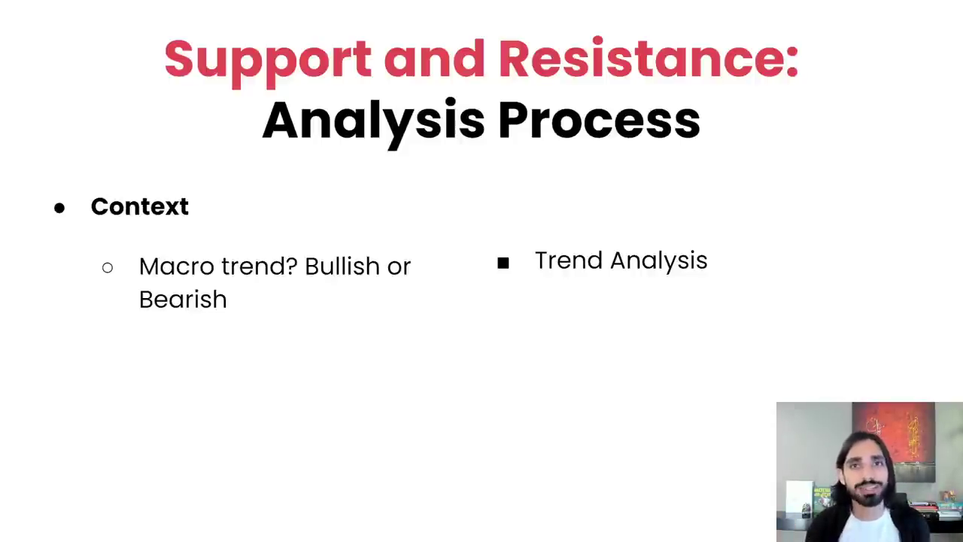
{"action": "left_click", "coordinate": [687, 273]}
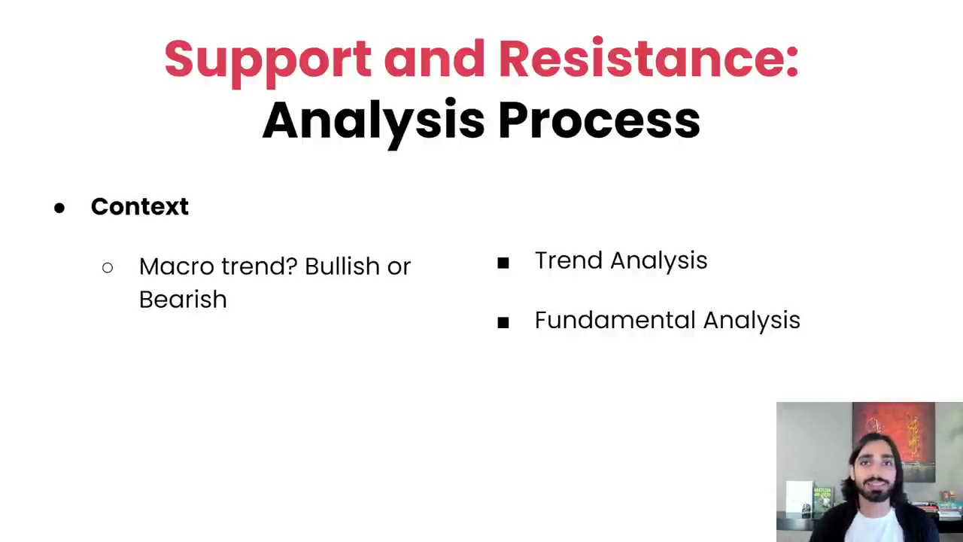
{"action": "left_click", "coordinate": [707, 263]}
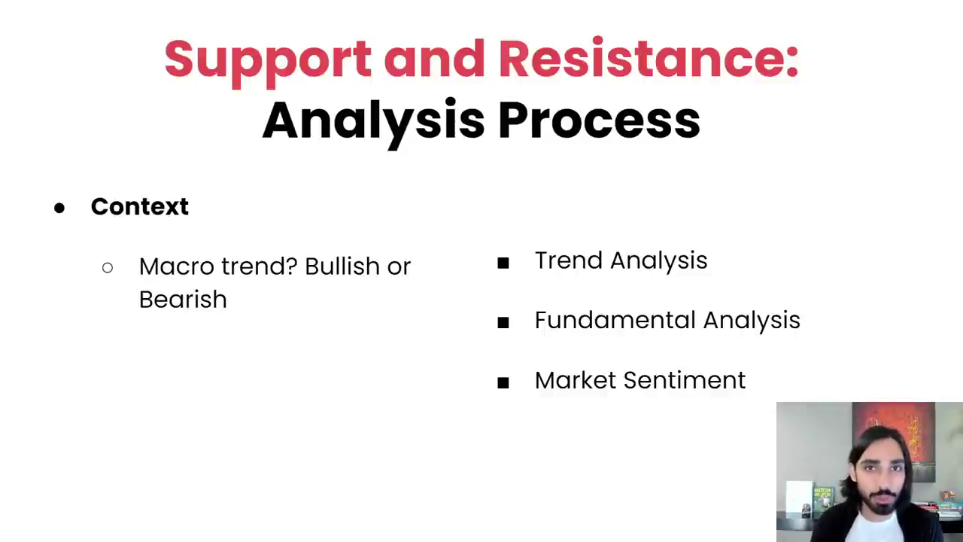
{"action": "key", "text": "alt+Tab"}
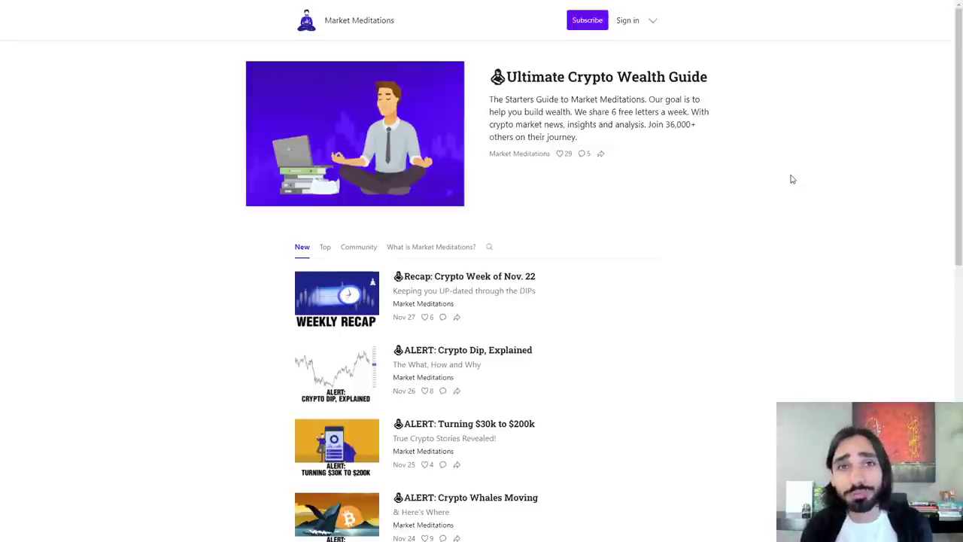
Step: Scroll down through the Market Meditations post list and back up
{"action": "scroll", "coordinate": [734, 158], "scroll_direction": "down", "scroll_amount": 2}
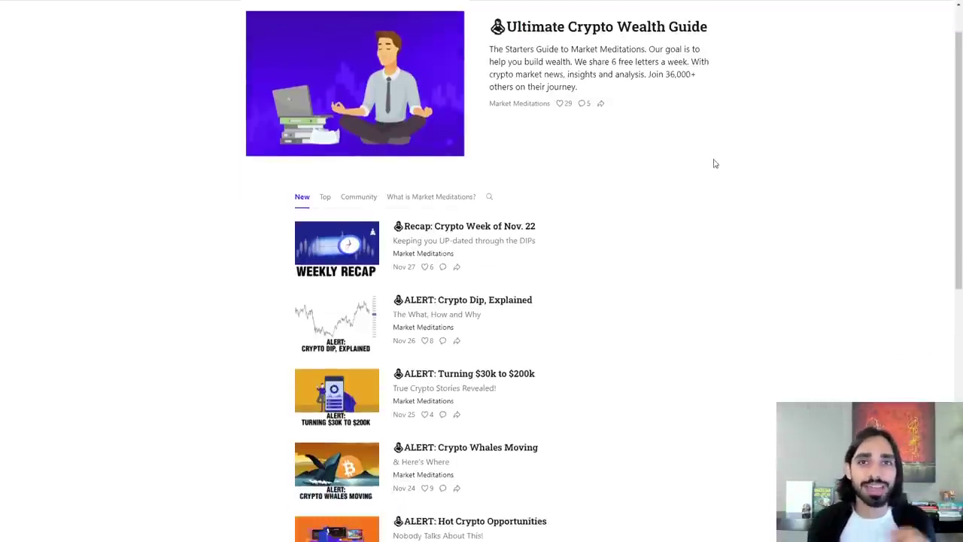
{"action": "scroll", "coordinate": [711, 164], "scroll_direction": "down", "scroll_amount": 1}
{"action": "scroll", "coordinate": [637, 178], "scroll_direction": "down", "scroll_amount": 1}
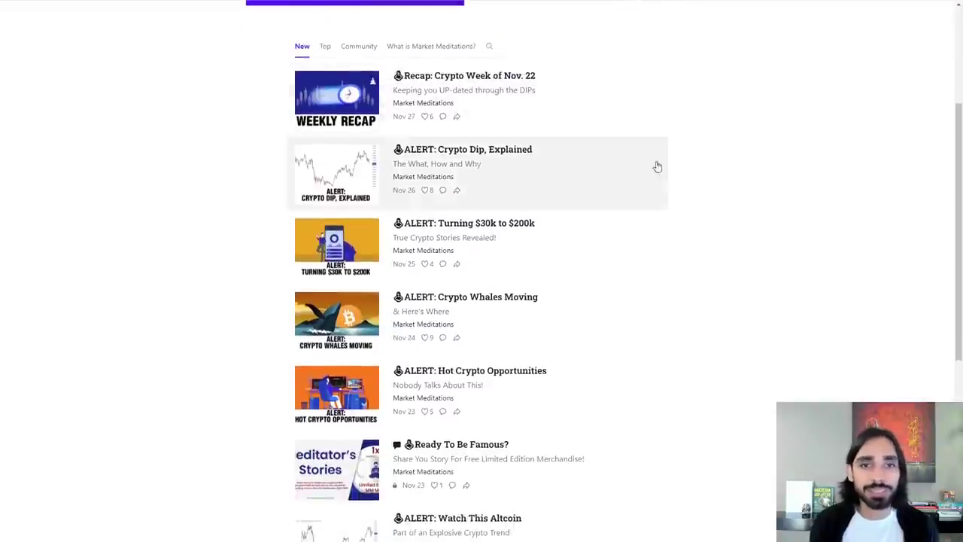
{"action": "scroll", "coordinate": [713, 166], "scroll_direction": "down", "scroll_amount": 3}
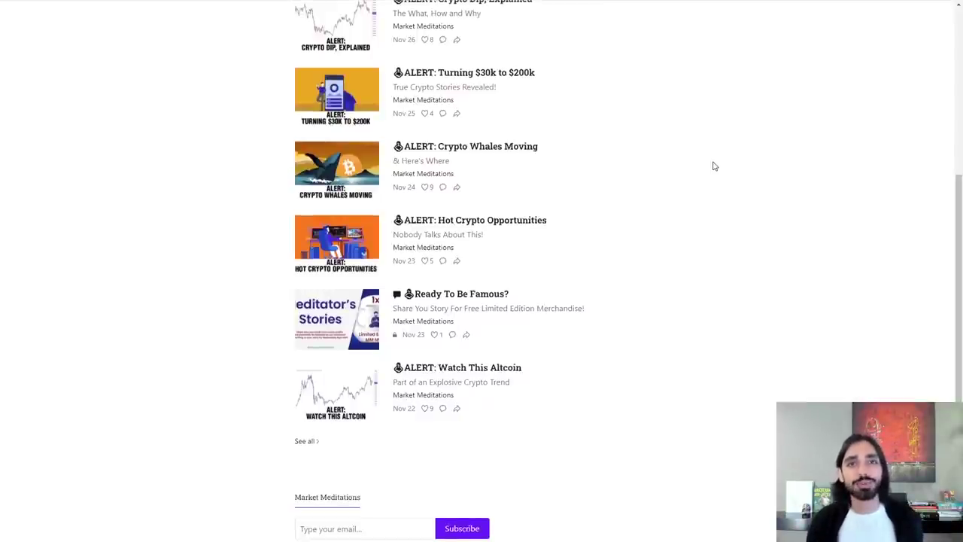
{"action": "scroll", "coordinate": [673, 151], "scroll_direction": "down", "scroll_amount": 2}
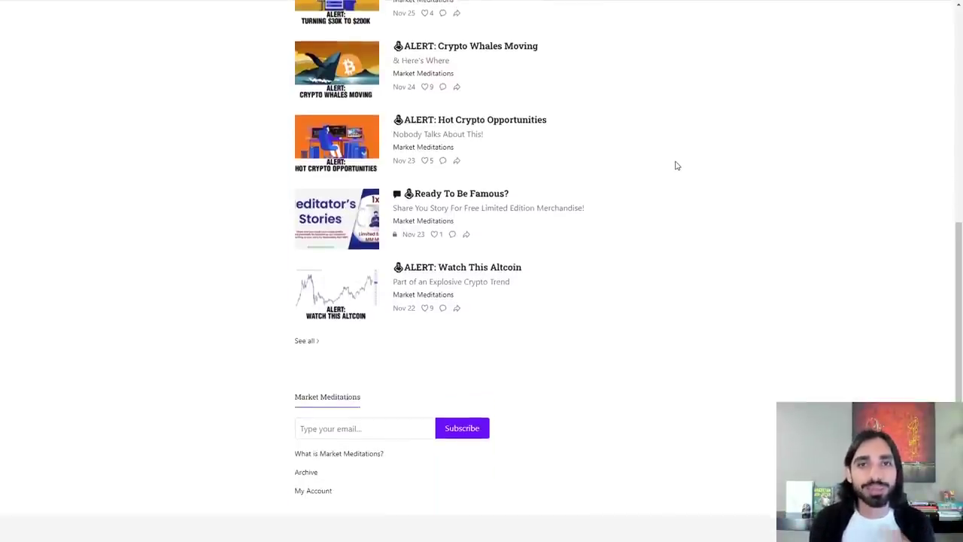
{"action": "scroll", "coordinate": [677, 166], "scroll_direction": "up", "scroll_amount": 9}
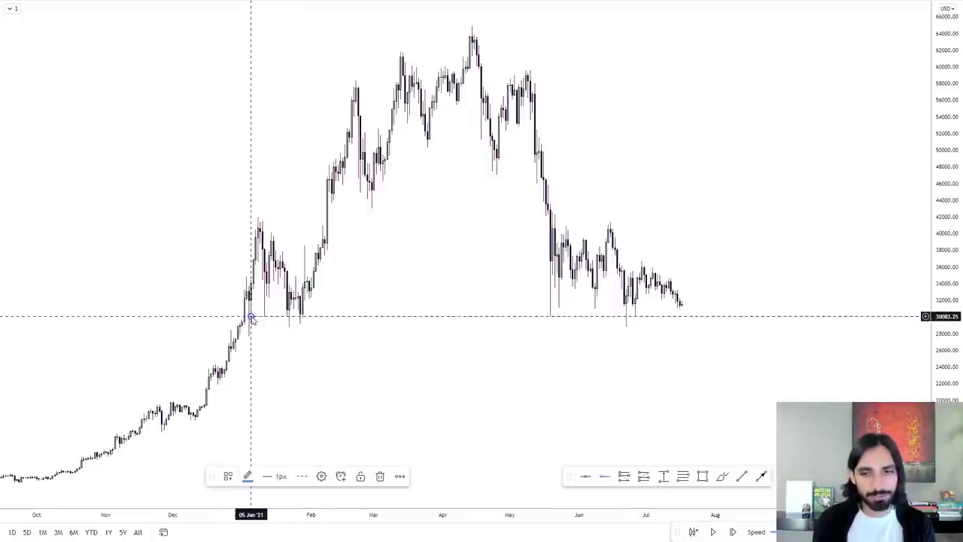
Step: Fix a horizontal ray at the 30k level and pan the chart to show November through August
{"action": "left_click", "coordinate": [251, 316]}
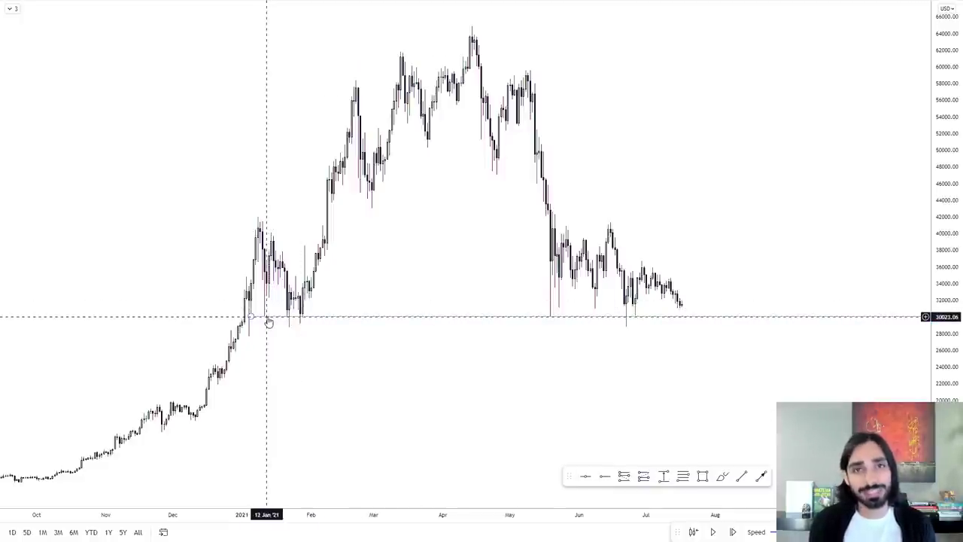
{"action": "scroll", "coordinate": [535, 314], "scroll_direction": "up", "scroll_amount": 3}
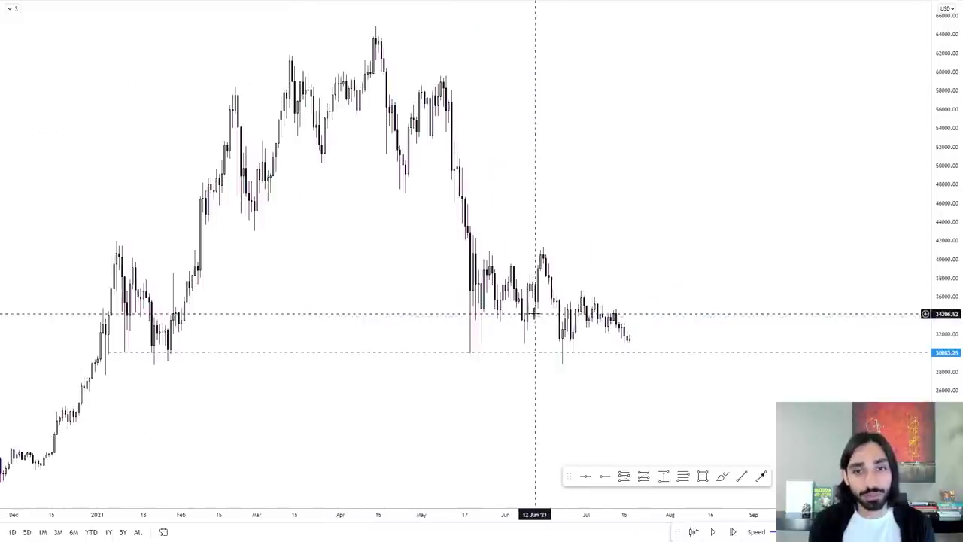
{"action": "right_click", "coordinate": [518, 194]}
{"action": "left_click_drag", "start_coordinate": [518, 194], "coordinate": [587, 181]}
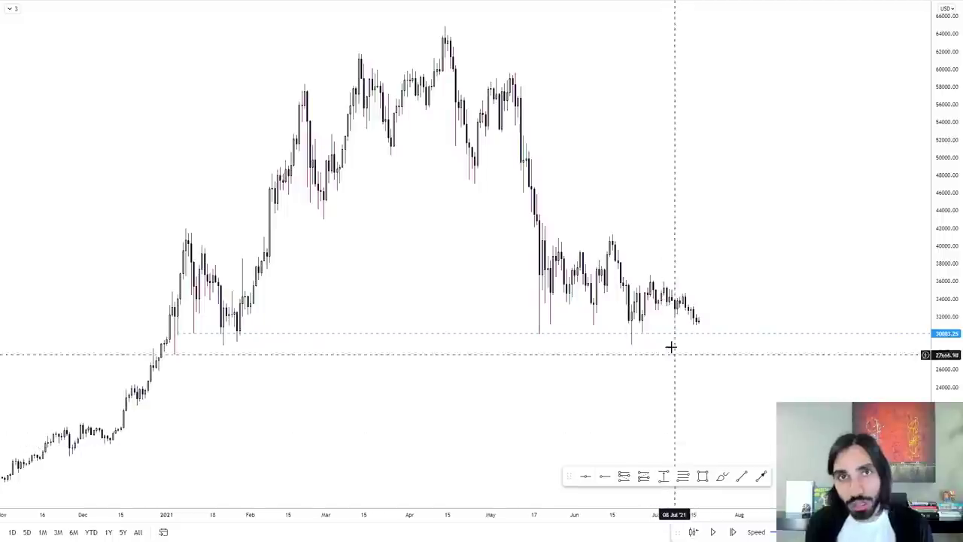
{"action": "scroll", "coordinate": [630, 421], "scroll_direction": "up", "scroll_amount": 1}
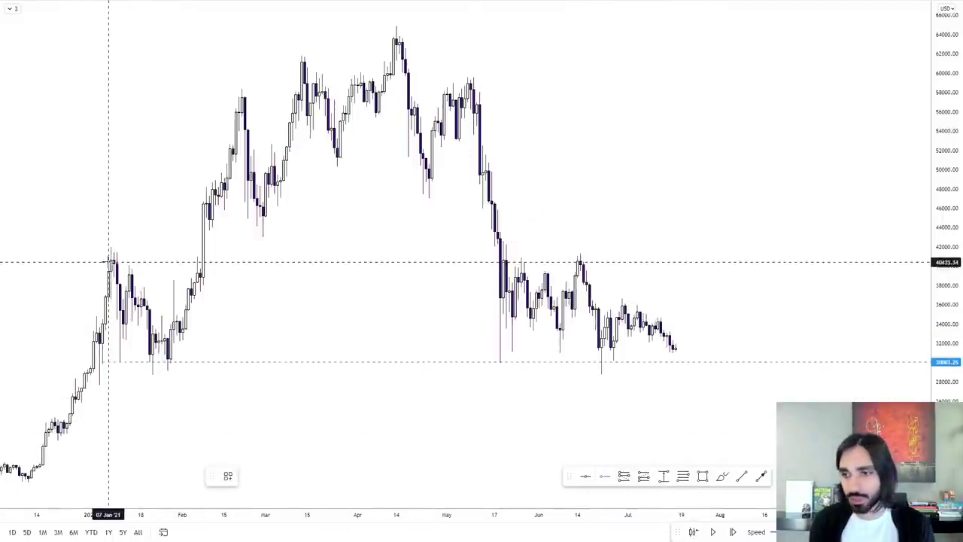
{"action": "scroll", "coordinate": [249, 332], "scroll_direction": "right", "scroll_amount": 2}
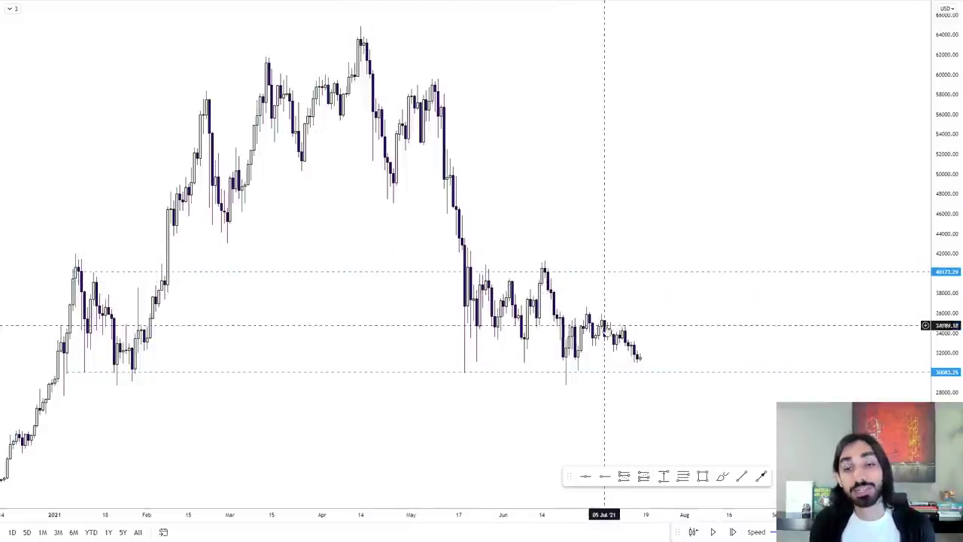
Step: Add a horizontal level at about 50,000 and review the price history around it
{"action": "left_click", "coordinate": [625, 174]}
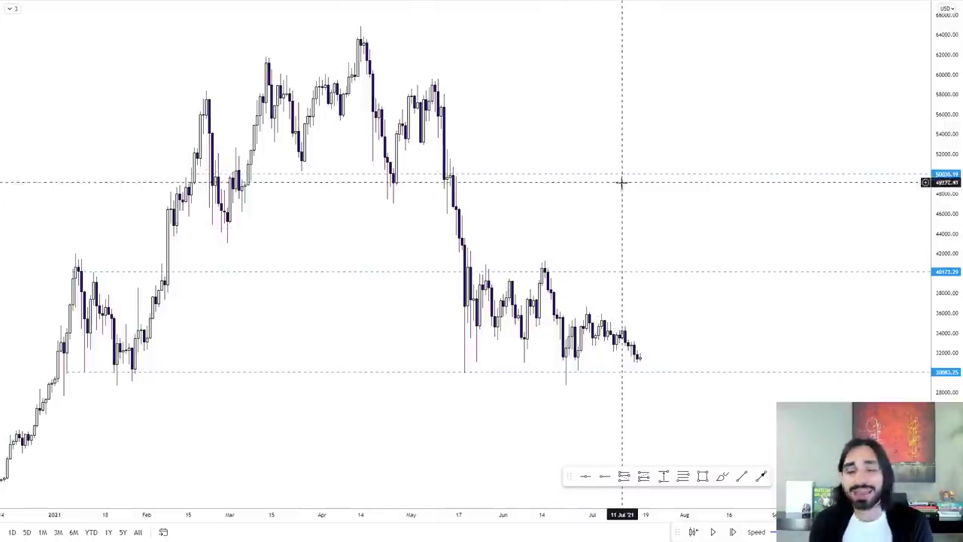
{"action": "left_click_drag", "start_coordinate": [622, 211], "coordinate": [554, 209]}
{"action": "scroll", "coordinate": [562, 254], "scroll_direction": "down", "scroll_amount": 1}
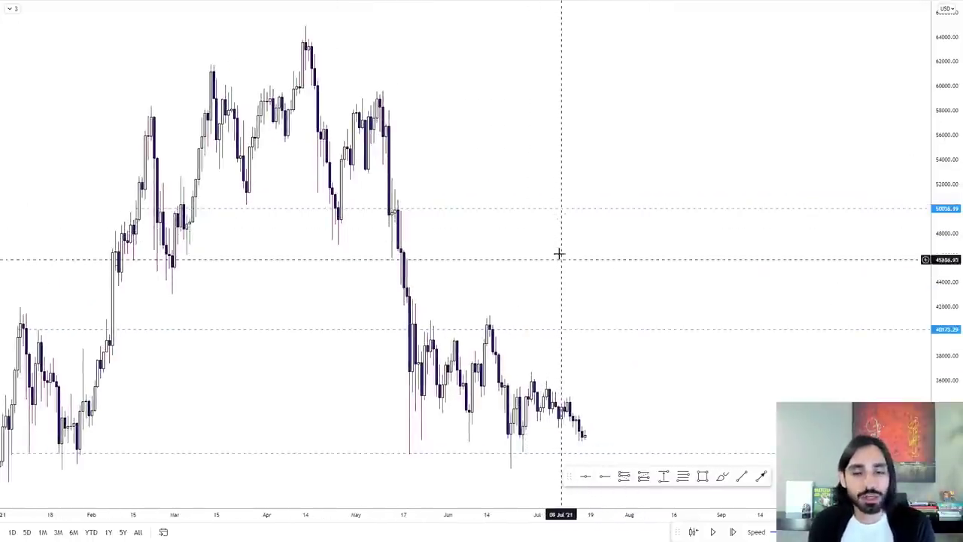
{"action": "left_click_drag", "start_coordinate": [562, 254], "coordinate": [627, 252]}
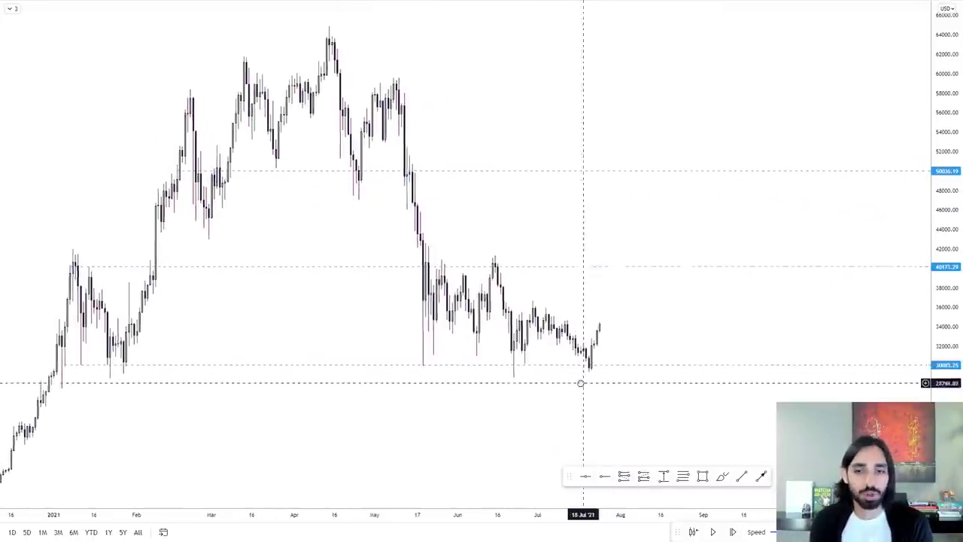
{"action": "left_click_drag", "start_coordinate": [573, 472], "coordinate": [572, 483]}
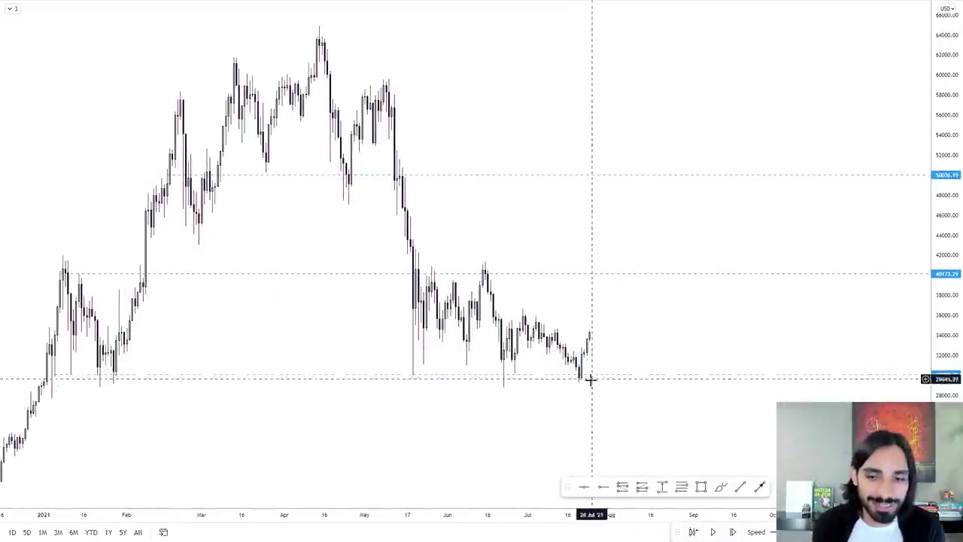
Step: Advance the bar replay and zoom in on Bitcoin's rally back above 40k
{"action": "mouse_move", "coordinate": [571, 369]}
{"action": "left_mouse_down"}
{"action": "mouse_move", "coordinate": [595, 380]}
{"action": "mouse_move", "coordinate": [566, 378]}
{"action": "left_mouse_up"}
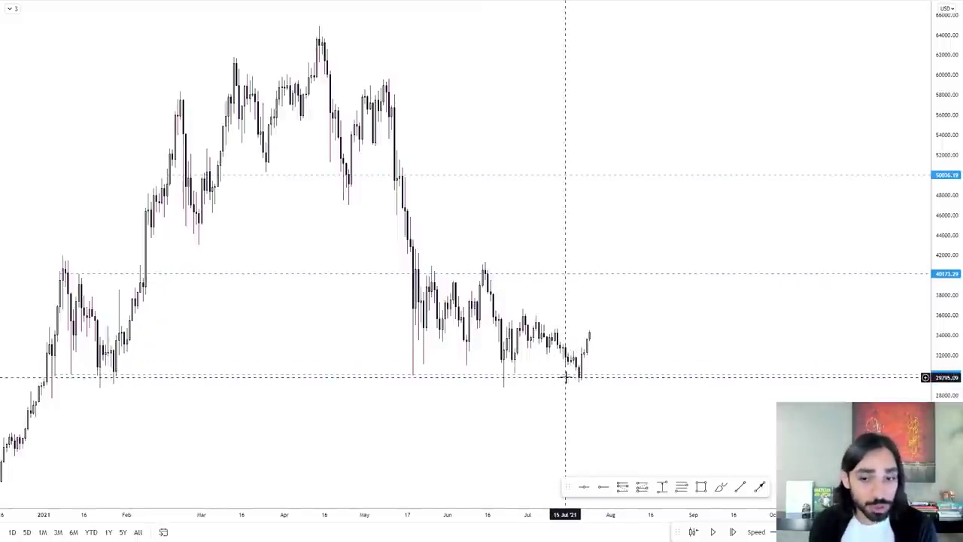
{"action": "left_click", "coordinate": [715, 533]}
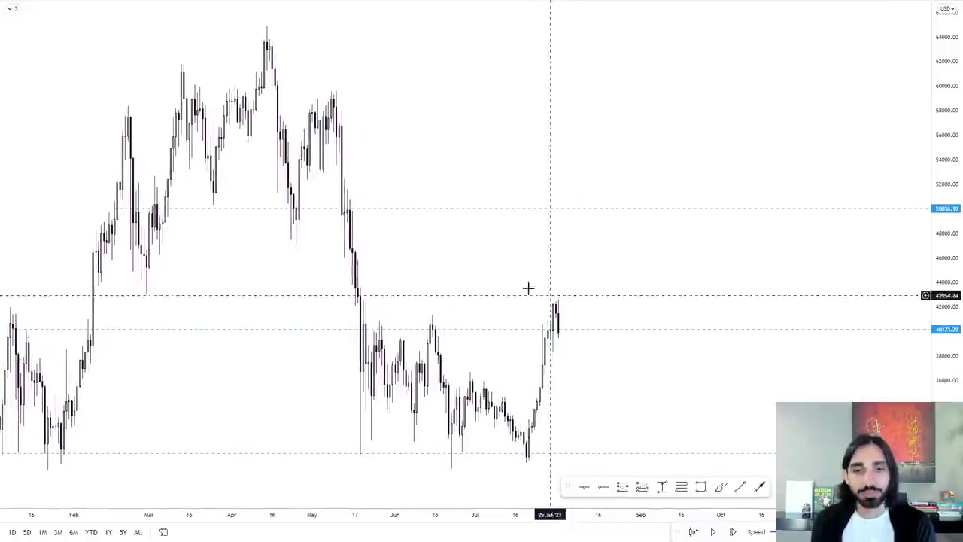
{"action": "scroll", "coordinate": [587, 338], "scroll_direction": "down", "scroll_amount": 3}
{"action": "scroll", "coordinate": [605, 337], "scroll_direction": "up", "scroll_amount": 4}
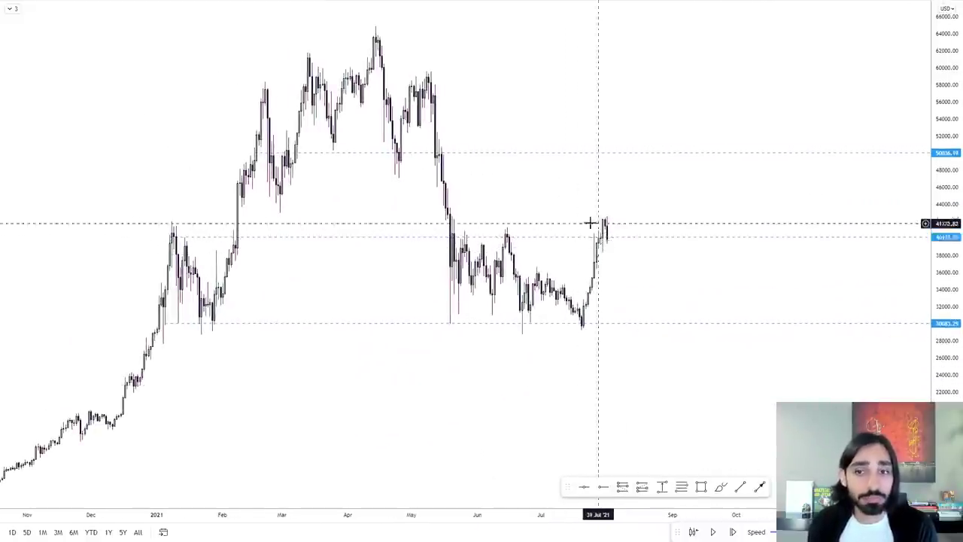
{"action": "scroll", "coordinate": [576, 246], "scroll_direction": "down", "scroll_amount": 3}
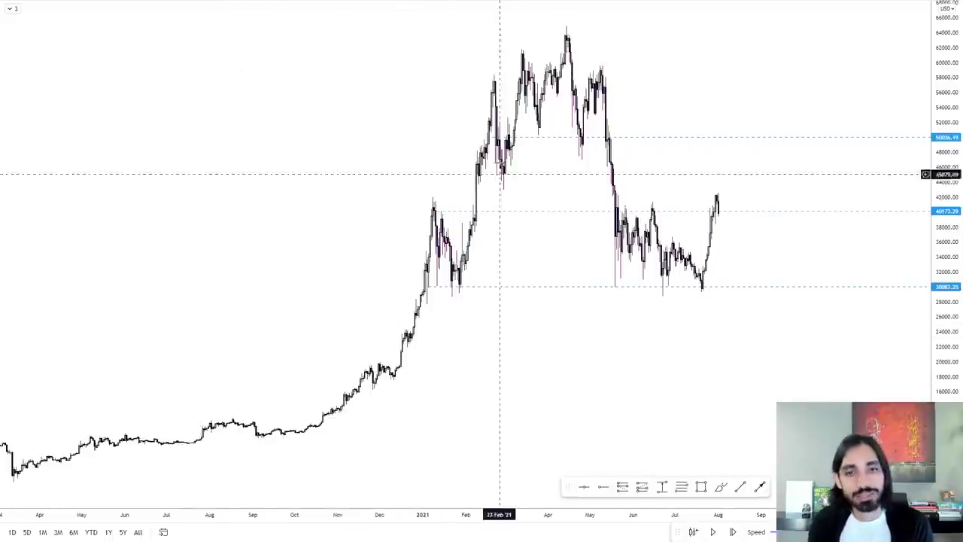
{"action": "scroll", "coordinate": [570, 205], "scroll_direction": "up", "scroll_amount": 3}
{"action": "scroll", "coordinate": [570, 204], "scroll_direction": "up", "scroll_amount": 2}
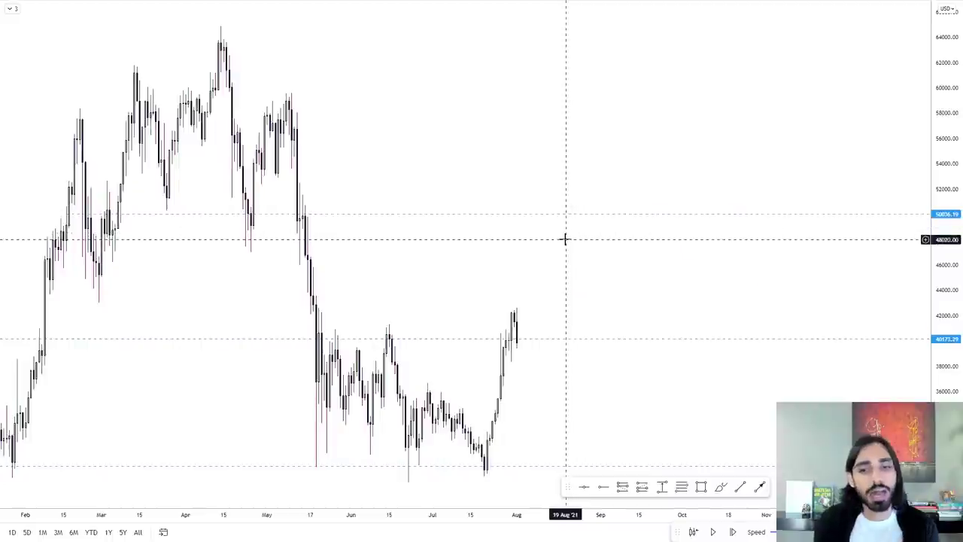
{"action": "scroll", "coordinate": [552, 304], "scroll_direction": "up", "scroll_amount": 1}
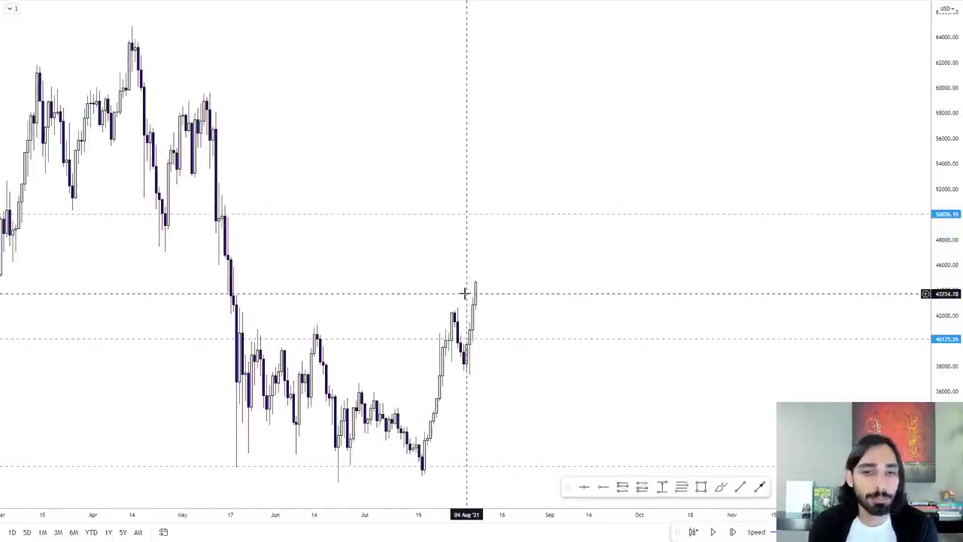
Step: Move the 40k level's start point rightward toward the recent candles
{"action": "left_click_drag", "start_coordinate": [527, 376], "coordinate": [564, 364]}
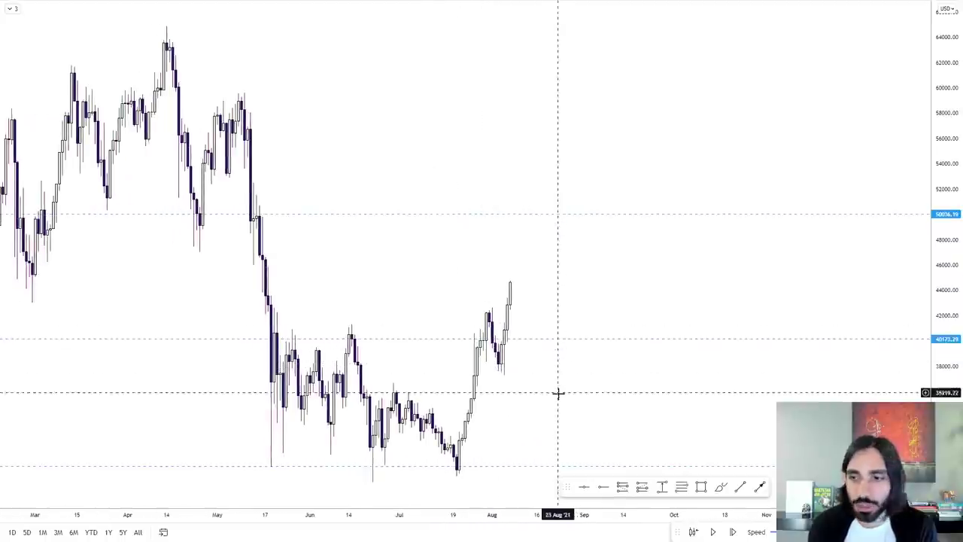
{"action": "scroll", "coordinate": [557, 391], "scroll_direction": "down", "scroll_amount": 3}
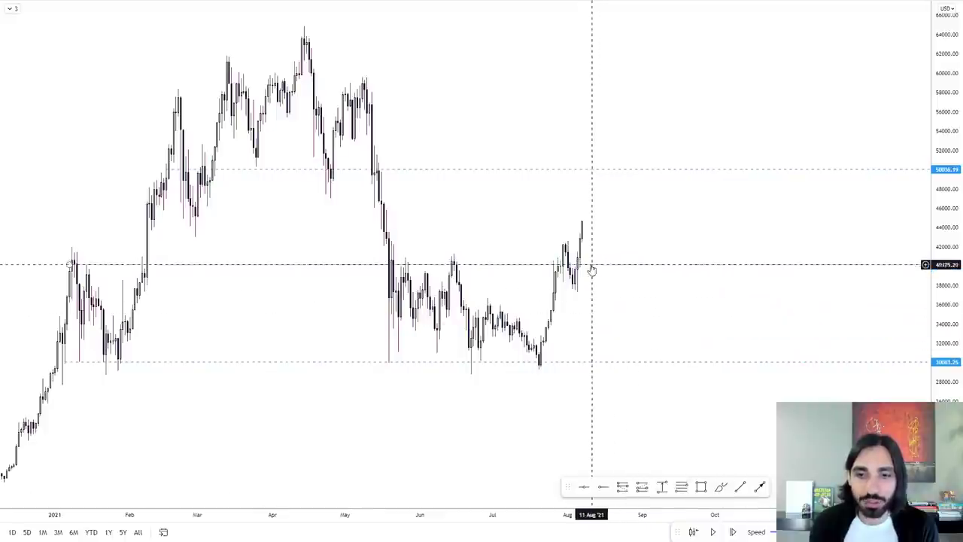
{"action": "mouse_move", "coordinate": [608, 265]}
{"action": "left_mouse_down"}
{"action": "mouse_move", "coordinate": [656, 266]}
{"action": "mouse_move", "coordinate": [632, 256]}
{"action": "left_mouse_up"}
Step: Circle the 40k retest area and add a long position from about 40,173 with stop 37,260 and target 50,055
{"action": "left_click", "coordinate": [722, 487]}
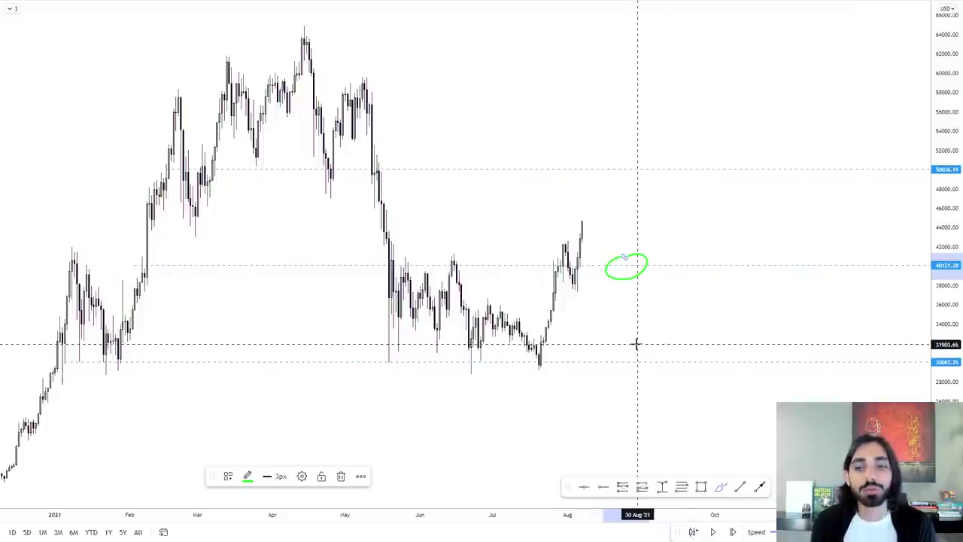
{"action": "left_click", "coordinate": [642, 487]}
{"action": "left_click", "coordinate": [633, 265]}
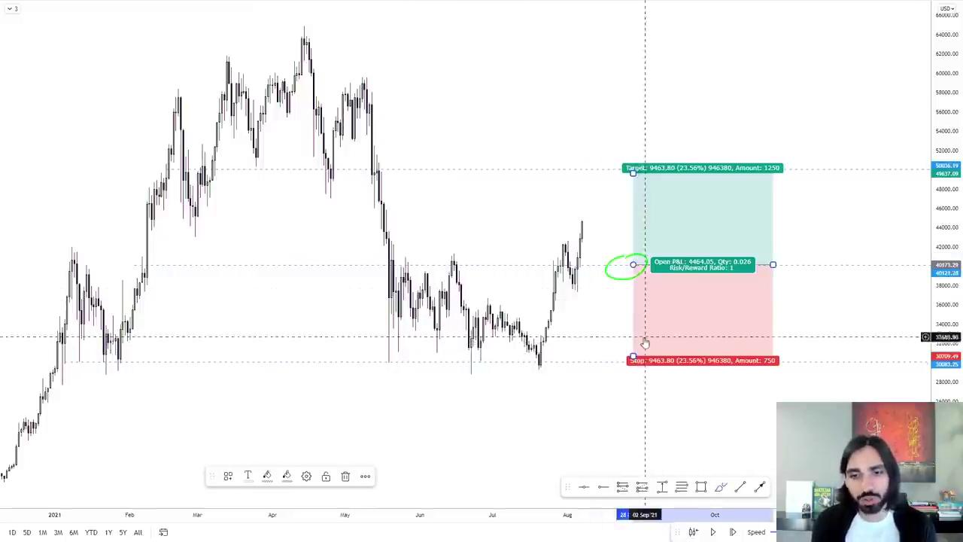
{"action": "left_click_drag", "start_coordinate": [633, 357], "coordinate": [612, 294]}
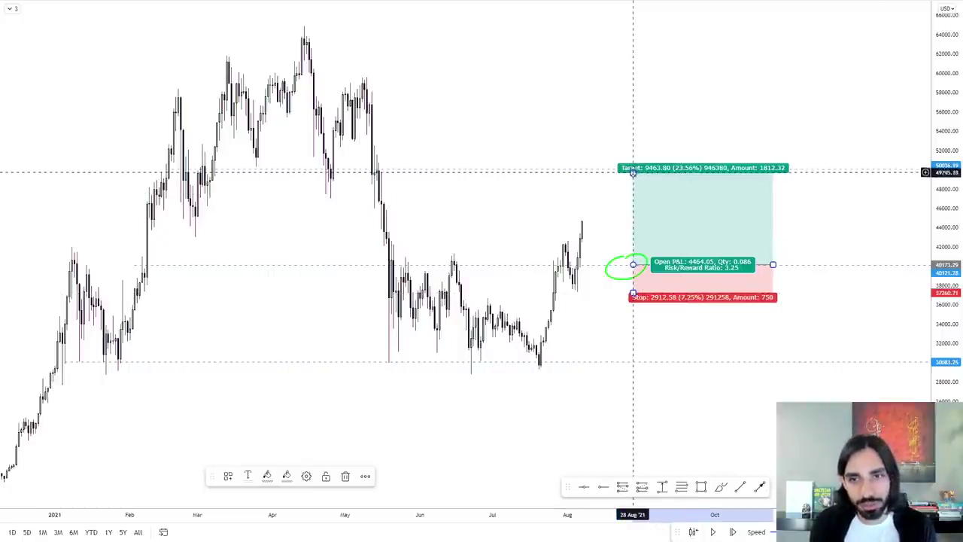
{"action": "left_click_drag", "start_coordinate": [633, 172], "coordinate": [582, 169]}
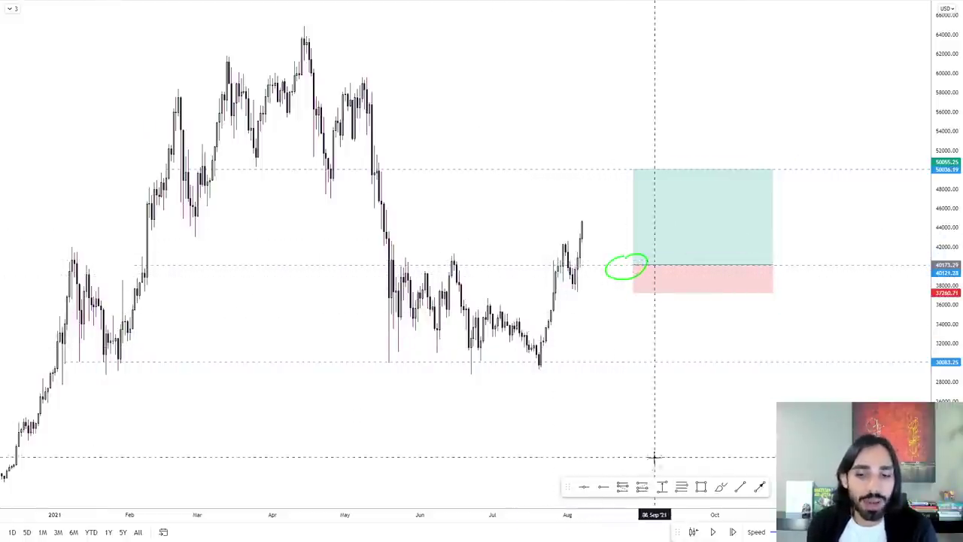
Step: Step the replay forward four candles, then play it through September and pause
{"action": "left_click", "coordinate": [732, 532]}
{"action": "left_click", "coordinate": [732, 532]}
{"action": "left_click", "coordinate": [733, 532]}
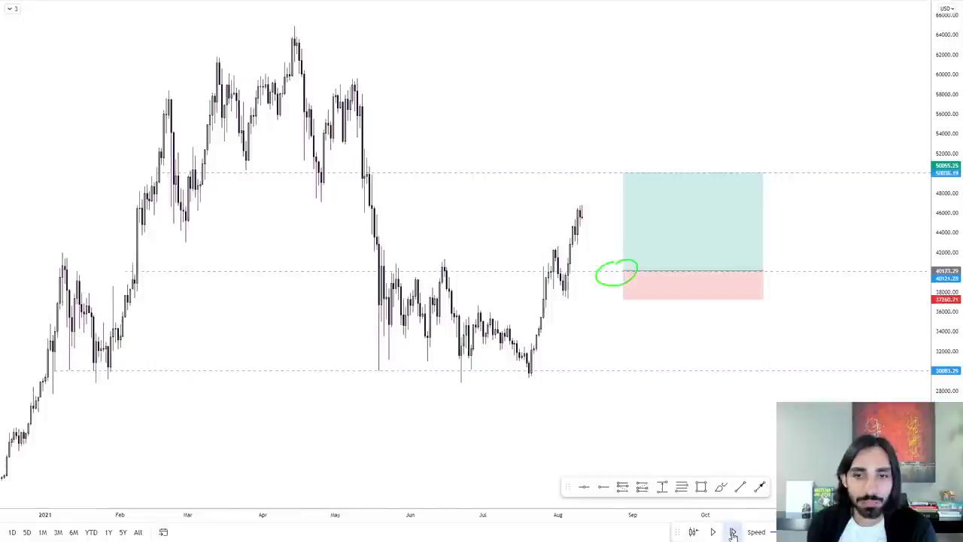
{"action": "left_click", "coordinate": [732, 532]}
{"action": "left_click", "coordinate": [732, 532]}
{"action": "left_click", "coordinate": [714, 532]}
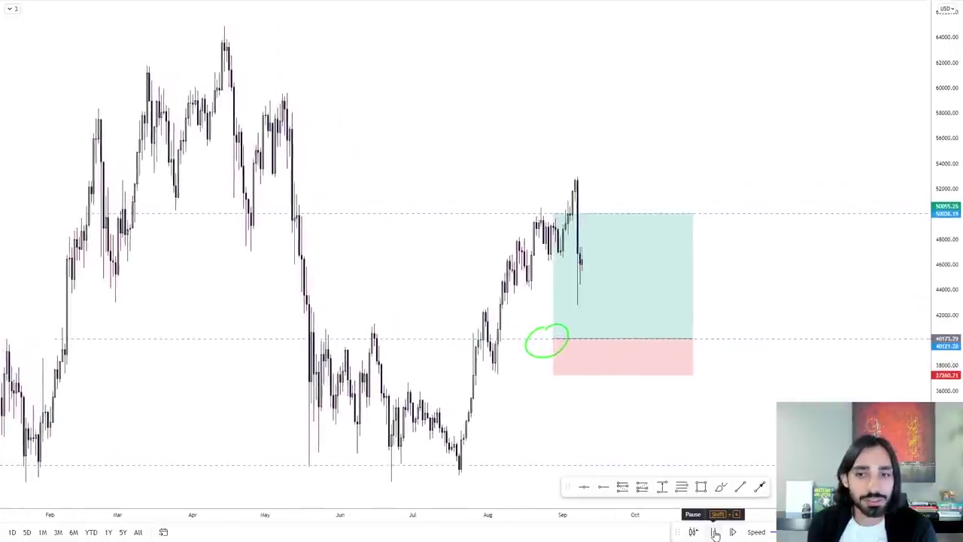
{"action": "left_click", "coordinate": [715, 533]}
Step: Frame the long position, replay through October, and show its closed profit of 9,881.96
{"action": "scroll", "coordinate": [549, 351], "scroll_direction": "down", "scroll_amount": 3}
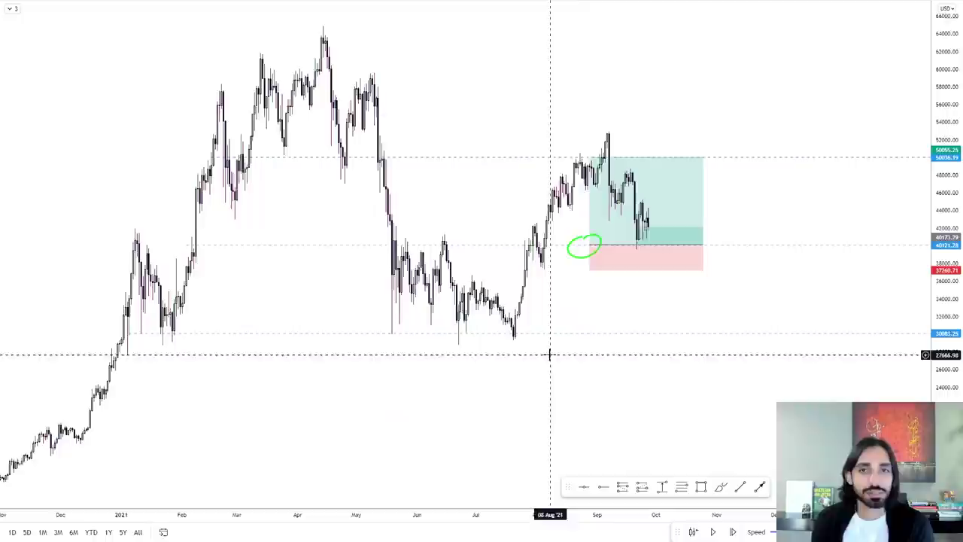
{"action": "left_click_drag", "start_coordinate": [611, 325], "coordinate": [544, 209]}
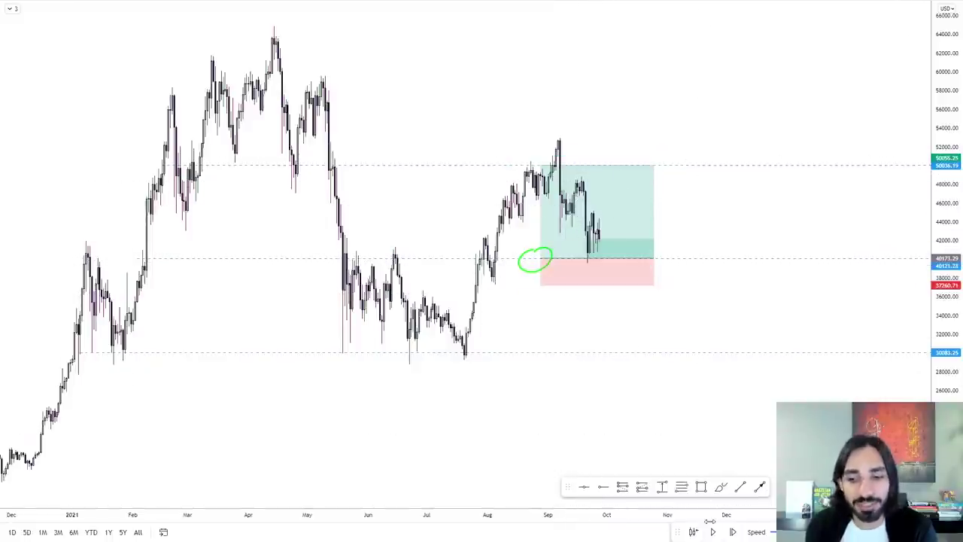
{"action": "left_click", "coordinate": [713, 532]}
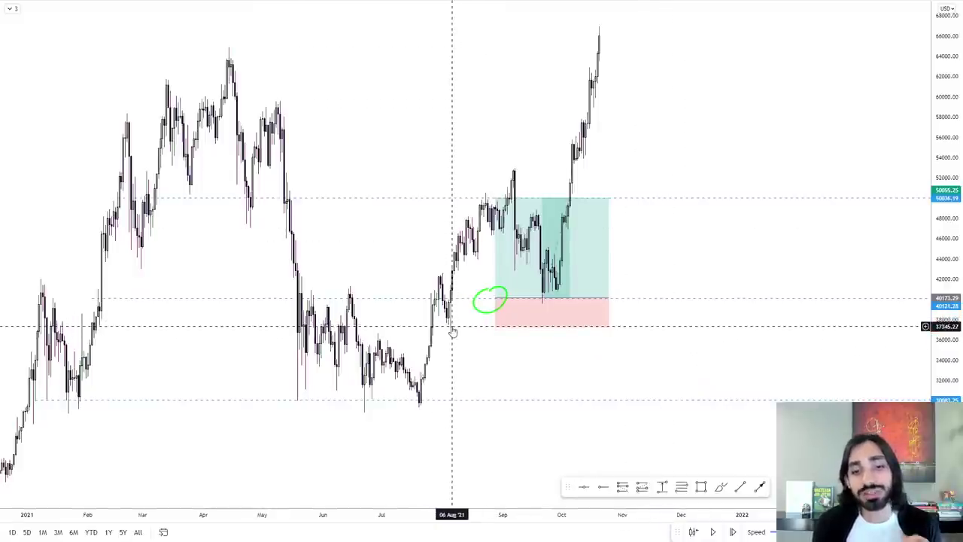
{"action": "left_click", "coordinate": [499, 322]}
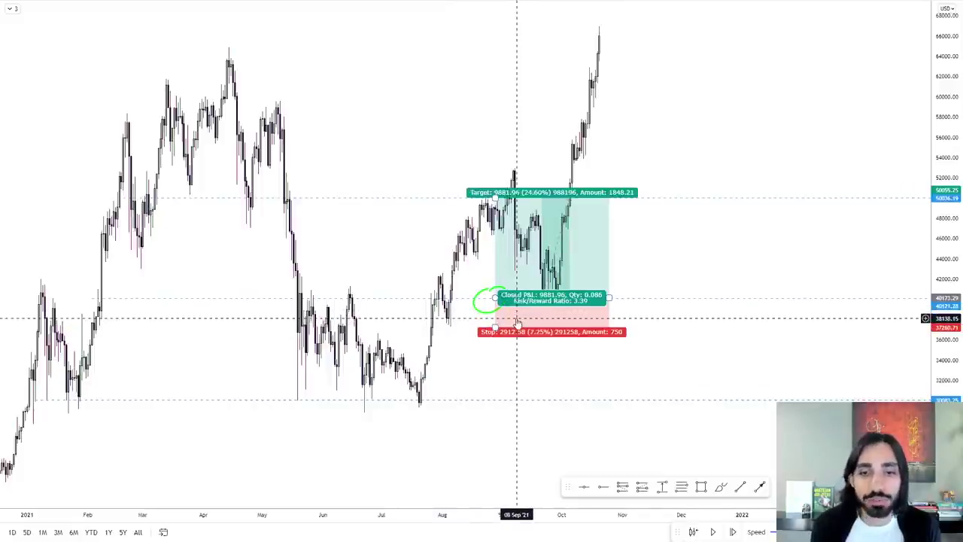